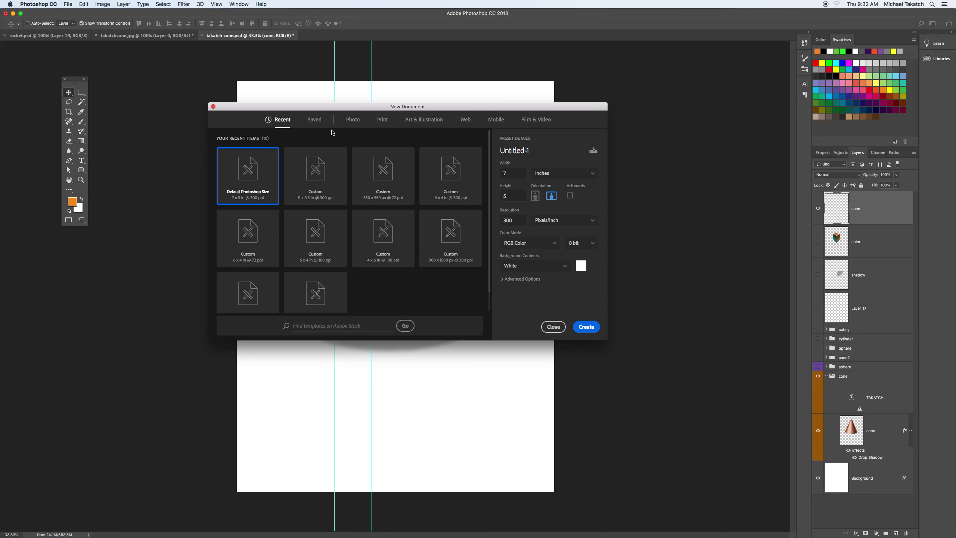
Create a default 7 x 5 in photo document at 300 ppi and add a new layer named "cone".
left_click(353, 120)
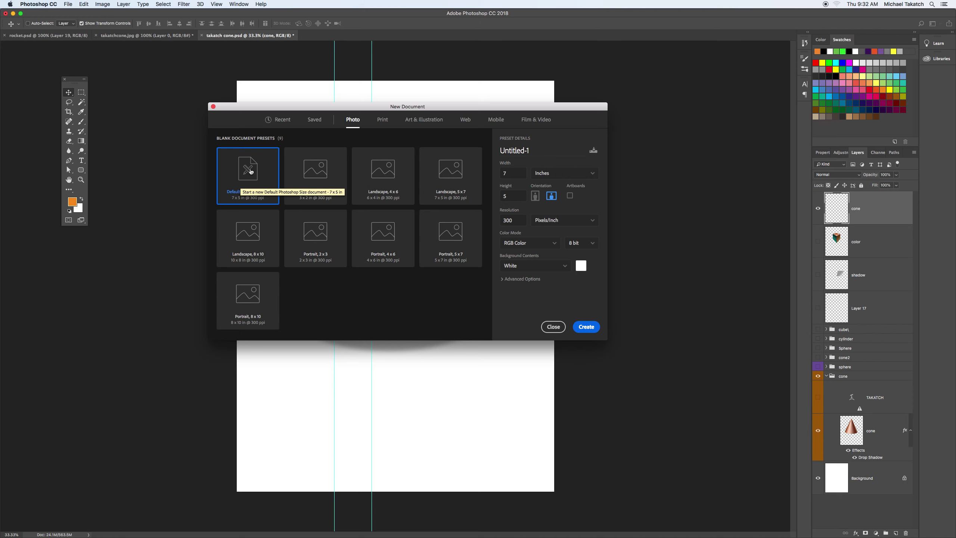
left_click(591, 328)
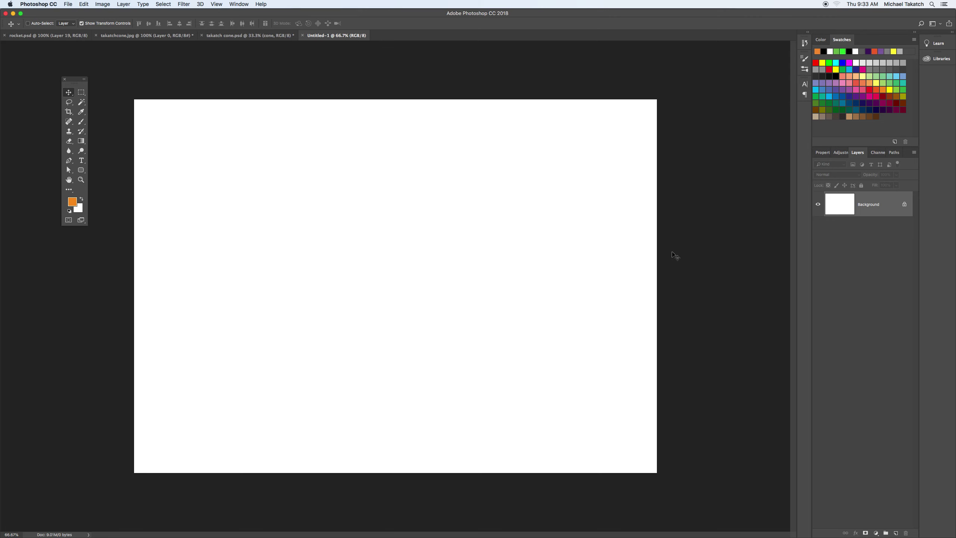
left_click(895, 533)
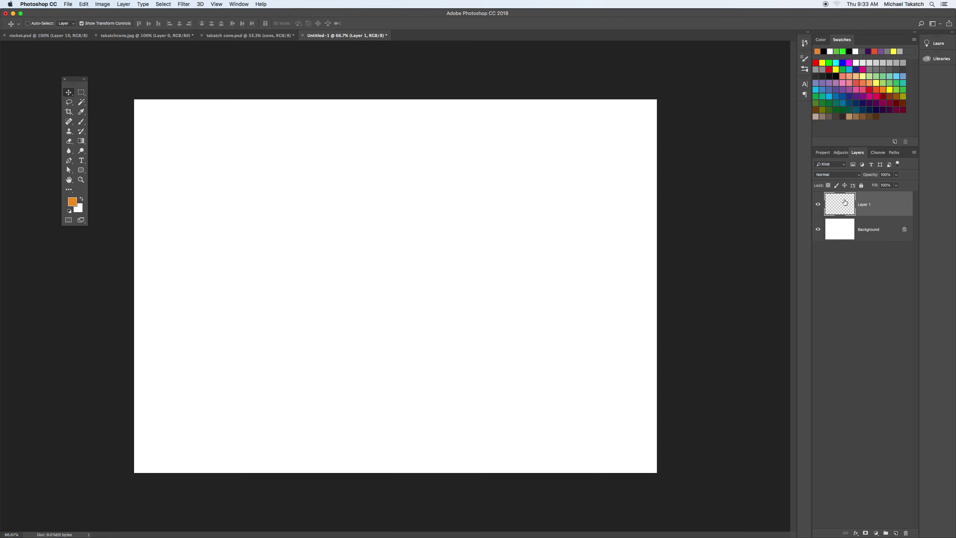
left_click(818, 230)
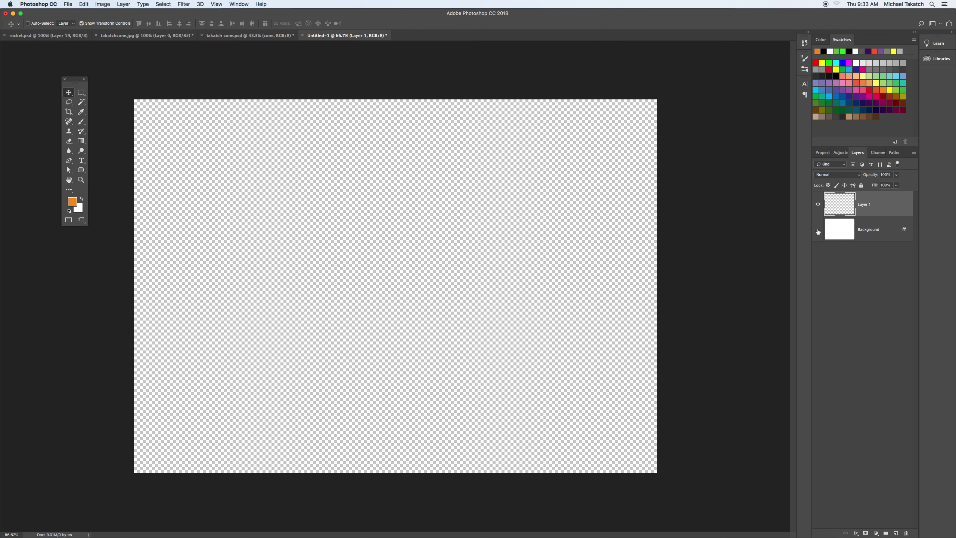
left_click(819, 229)
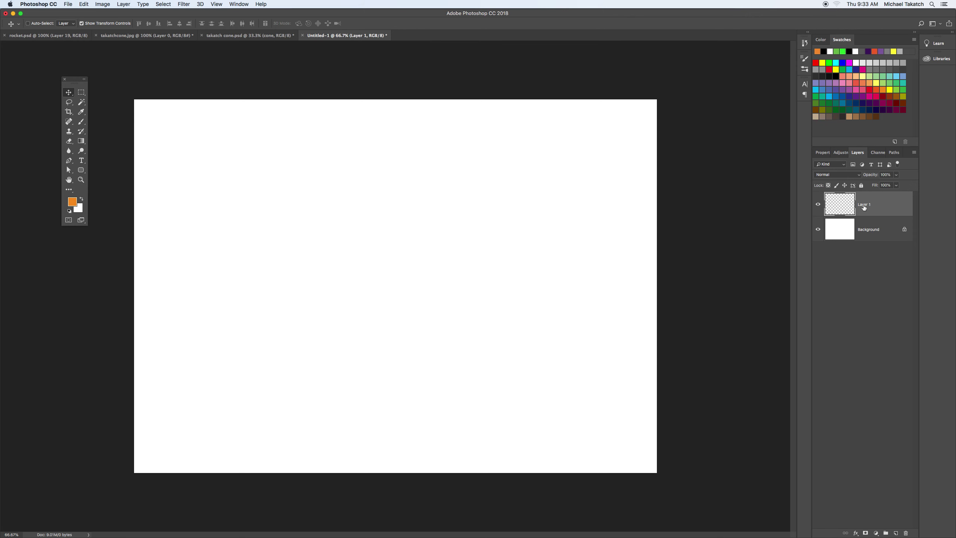
type("cone")
key("Return")
Make a tall rectangular marquee selection in the middle of the canvas on the cone layer.
left_click_drag(76, 82, 92, 103)
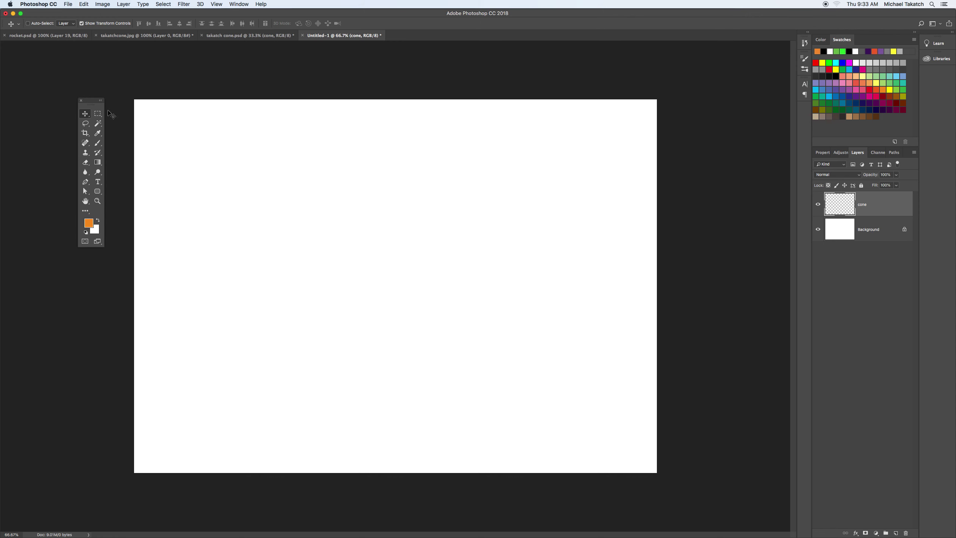
left_click(97, 116)
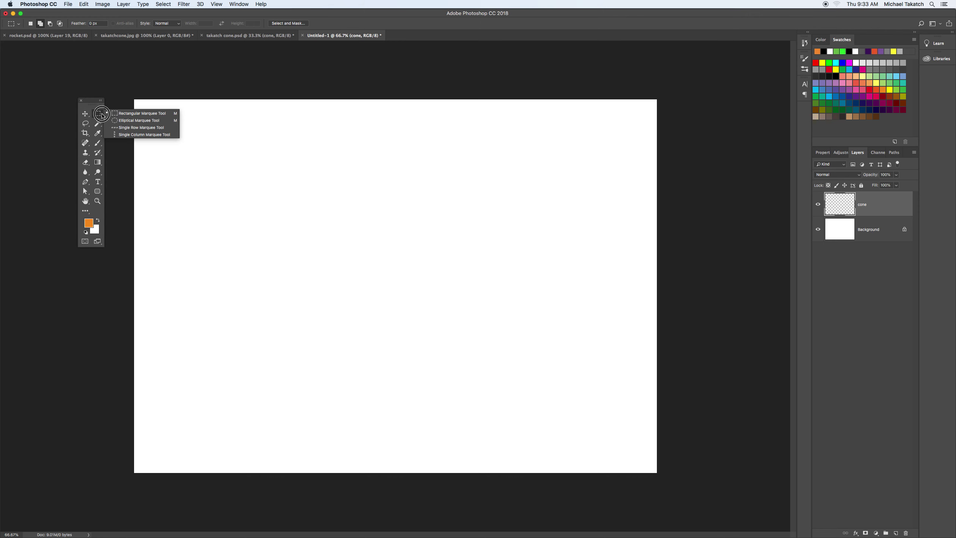
left_click(121, 113)
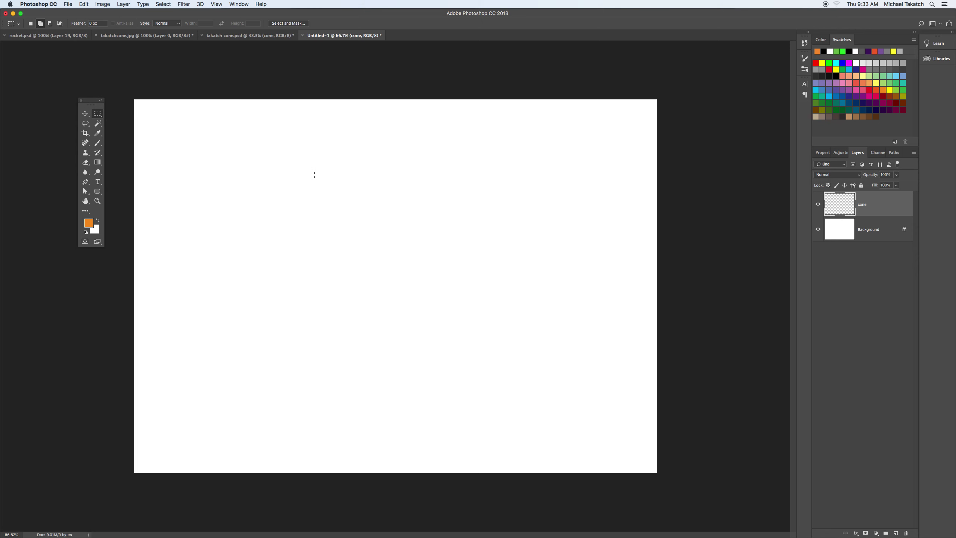
left_click_drag(267, 169, 470, 403)
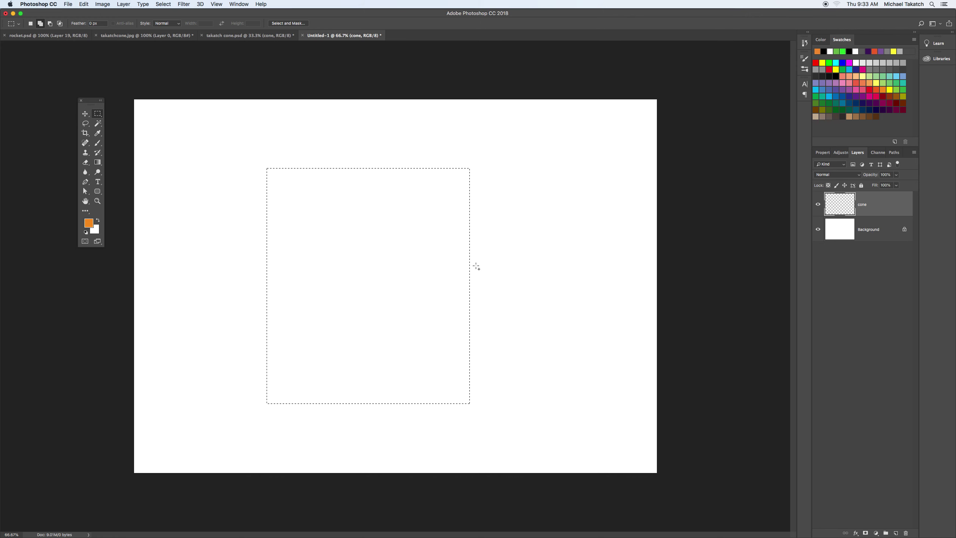
Try filling the rectangular selection with the orange foreground color and clear the fill.
key("alt+BackSpace")
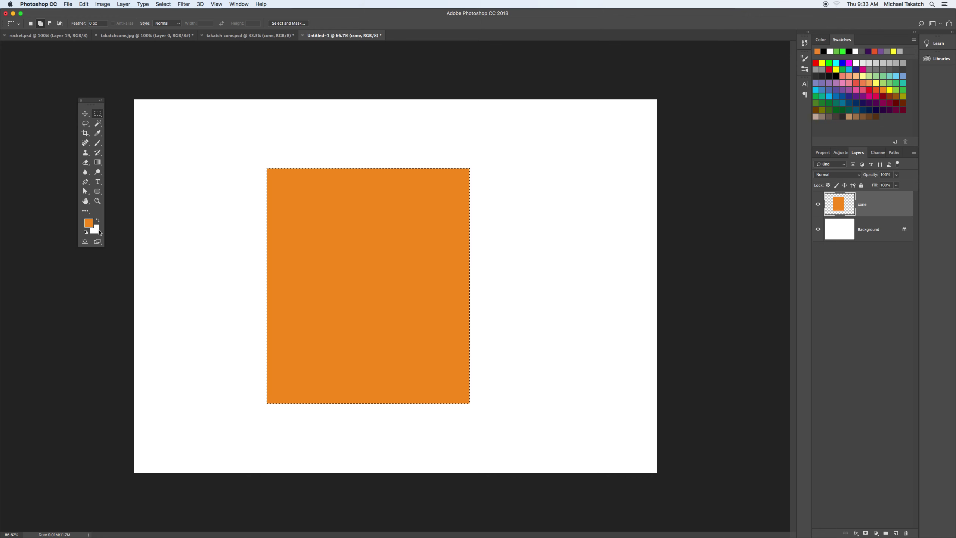
key("BackSpace")
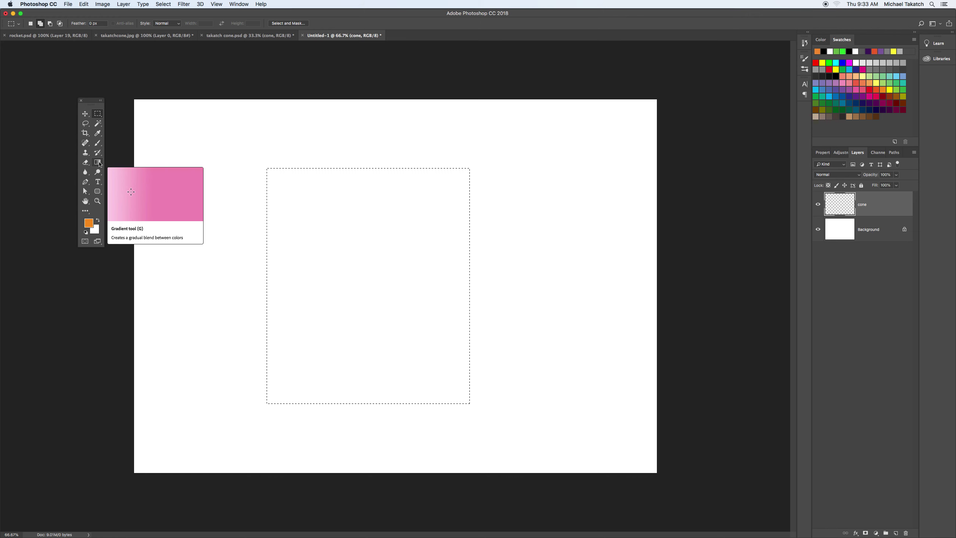
Choose the Gradient tool with the copper-toned gradient and try linear gradients at different angles inside the rectangular selection.
left_click(98, 163)
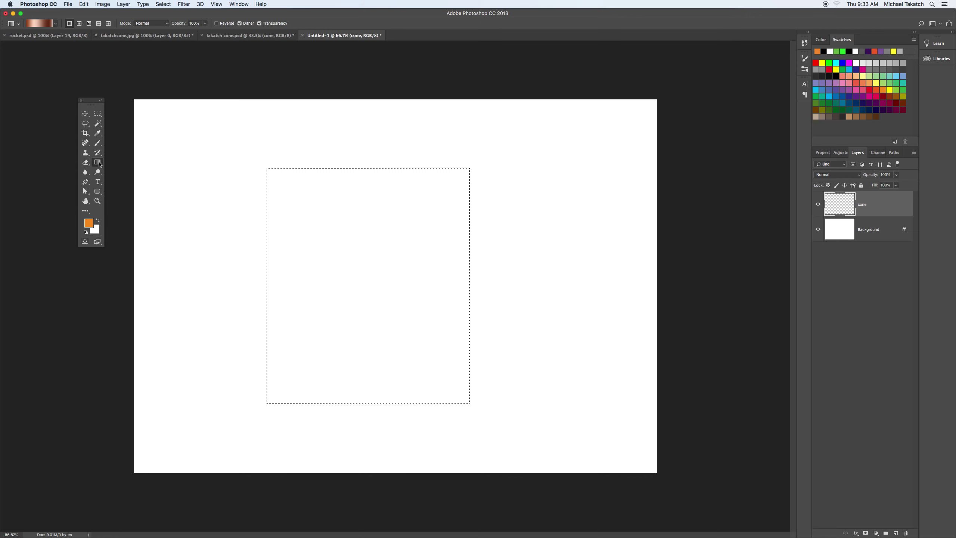
left_click(56, 24)
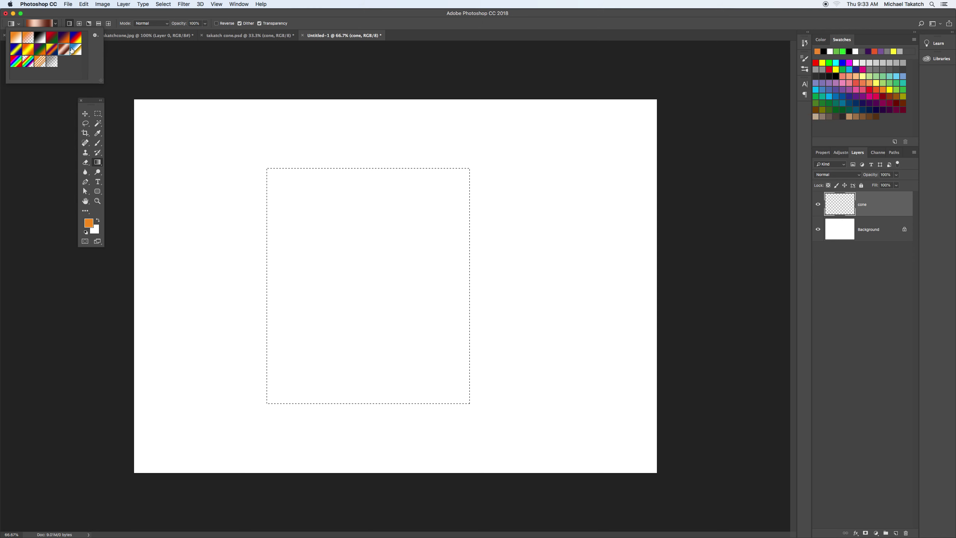
left_click(274, 199)
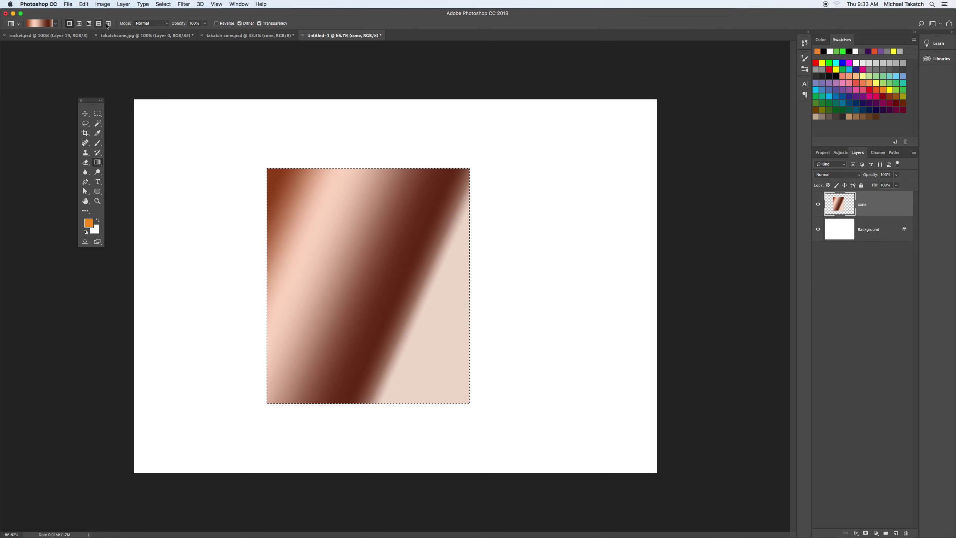
left_click_drag(345, 179, 346, 179)
left_click_drag(366, 279, 374, 359)
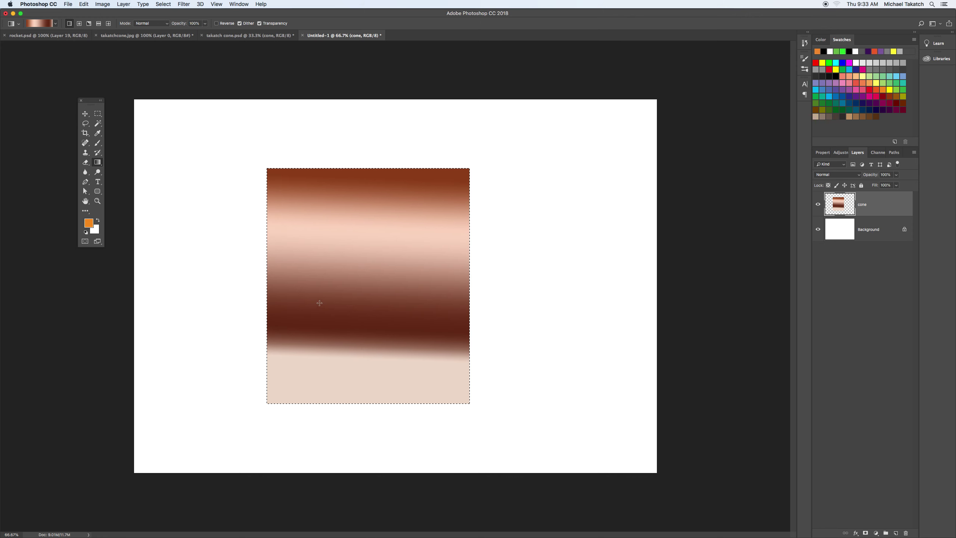
Try the radial, angle, reflected and diamond gradient styles inside the rectangular selection.
left_click(79, 24)
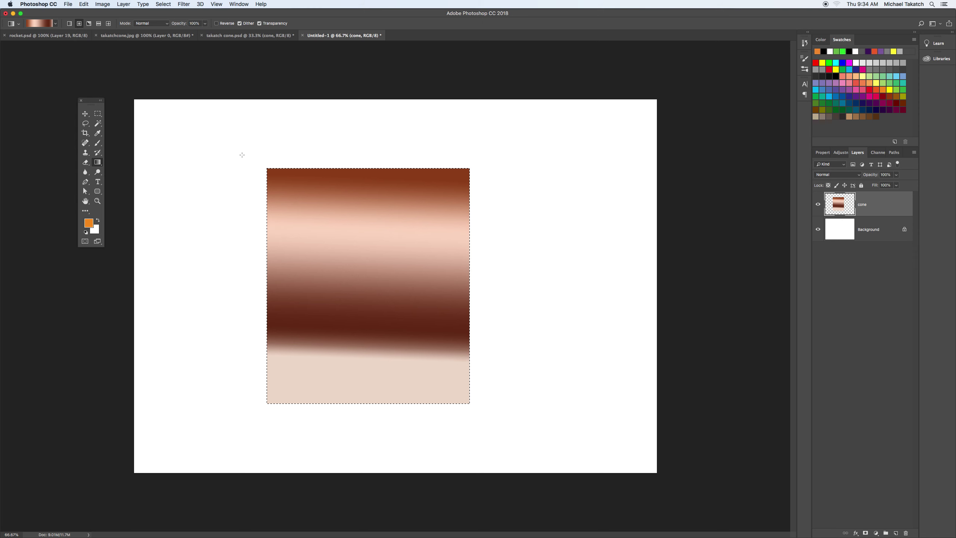
left_click_drag(358, 242, 360, 243)
left_click(89, 25)
left_click_drag(431, 315, 432, 316)
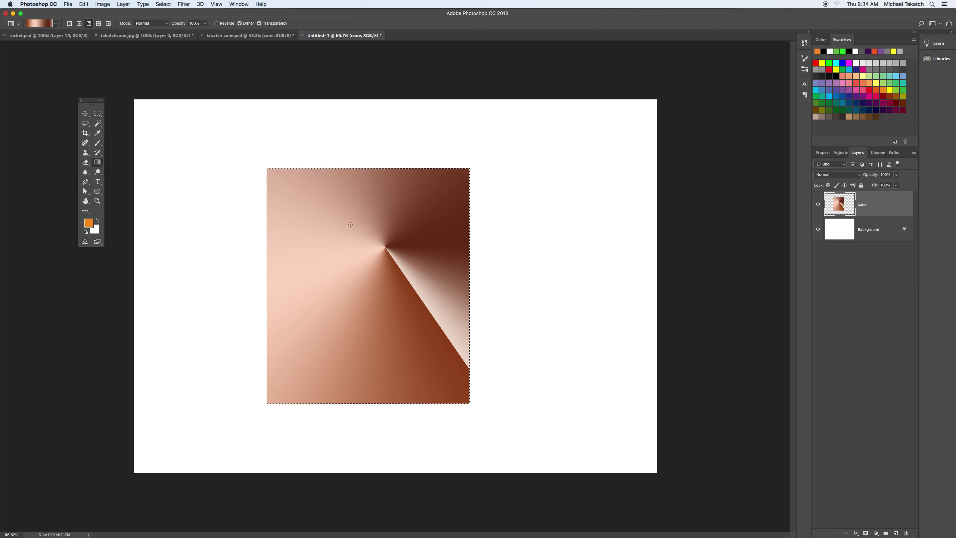
left_click(98, 24)
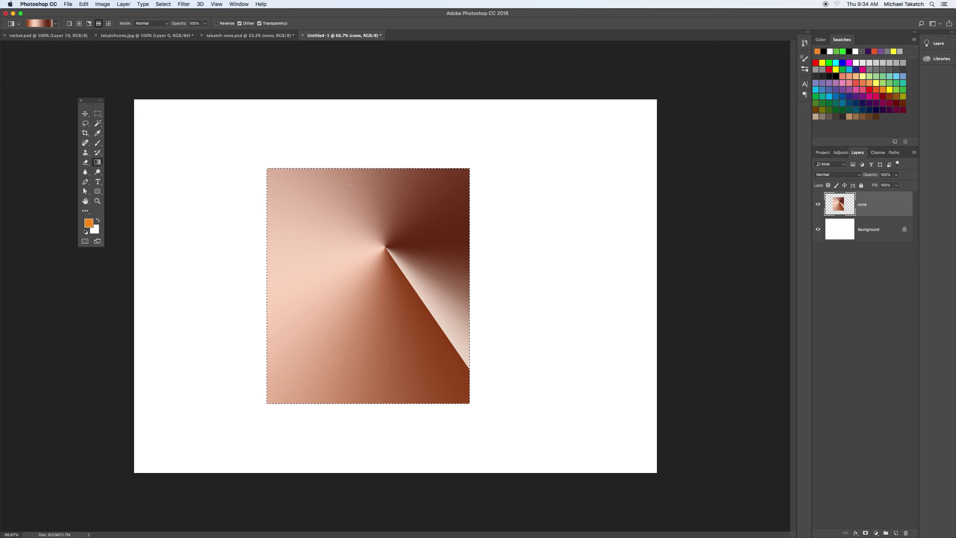
left_click_drag(357, 385, 357, 387)
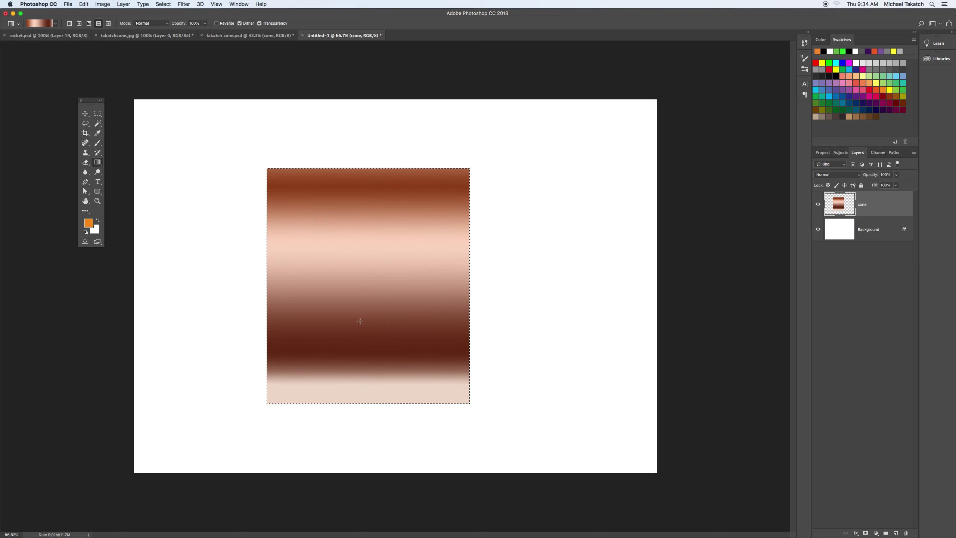
left_click(110, 23)
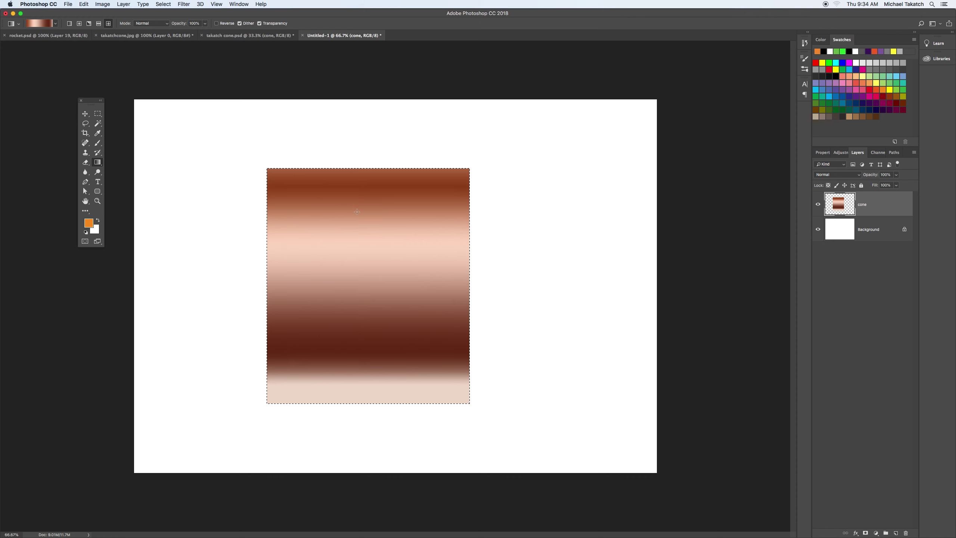
left_click_drag(425, 251, 425, 251)
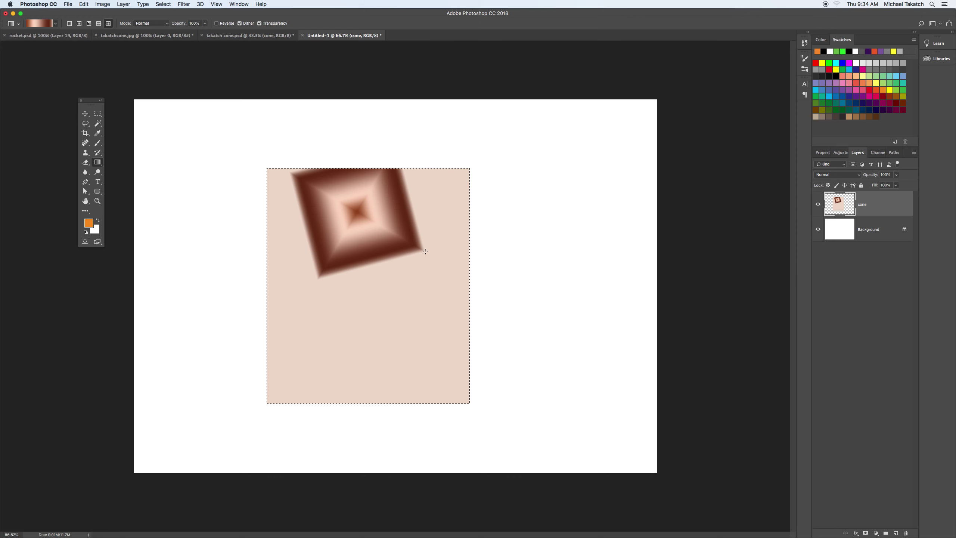
Fill the rectangular selection with a linear copper-toned gradient running straight across from its left edge to its right edge.
left_click(69, 23)
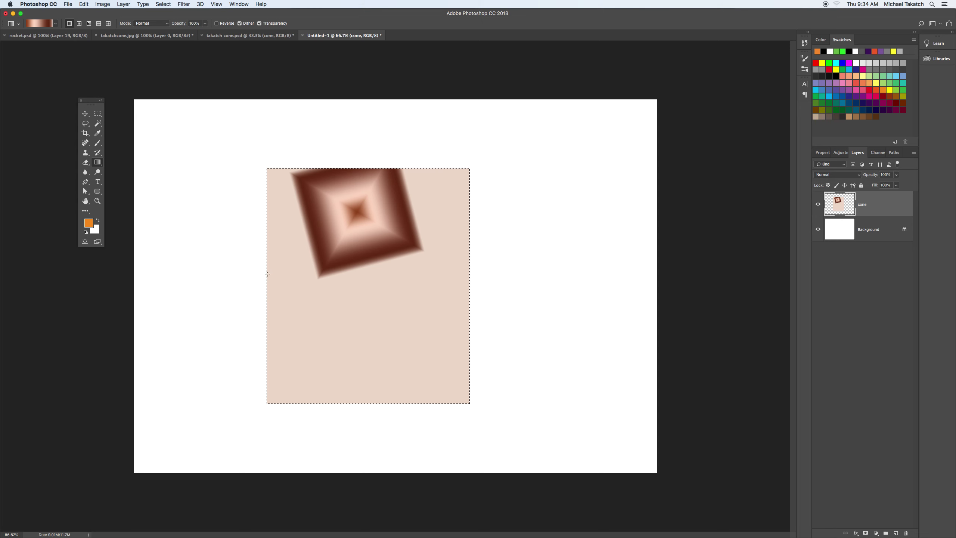
left_click_drag(267, 274, 327, 277)
left_click_drag(469, 273, 470, 273)
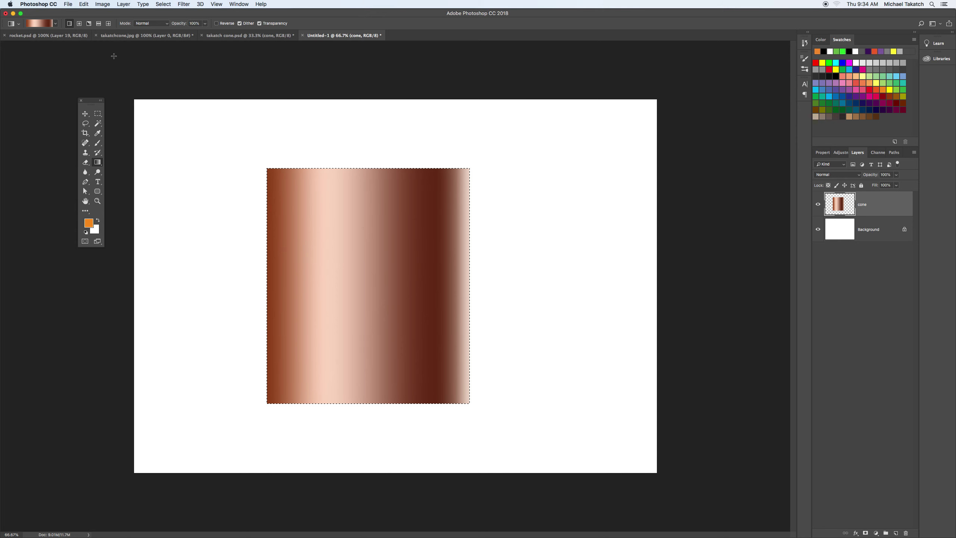
Apply a Perspective transform to the gradient rectangle, bringing its upper corners together at the center to form a pointed cone.
left_click(86, 4)
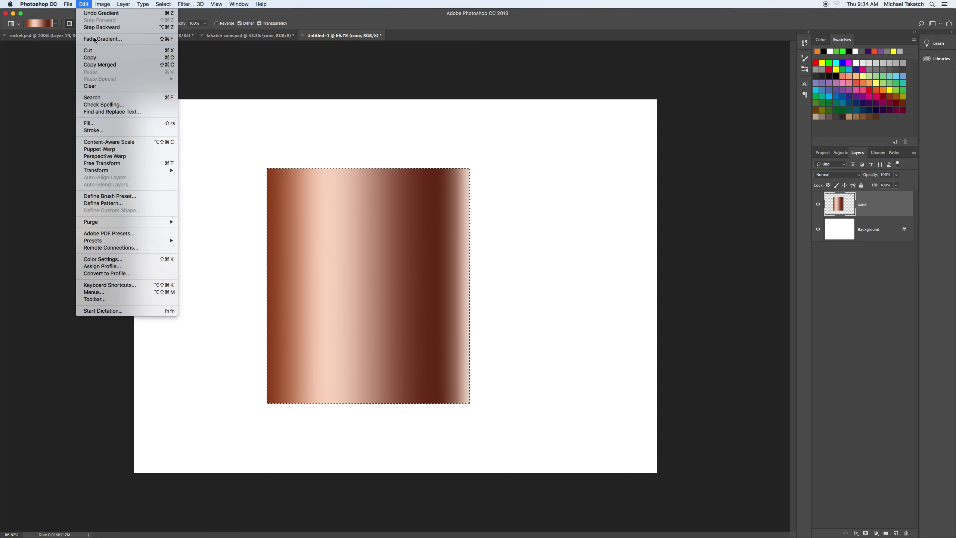
mouse_move(114, 172)
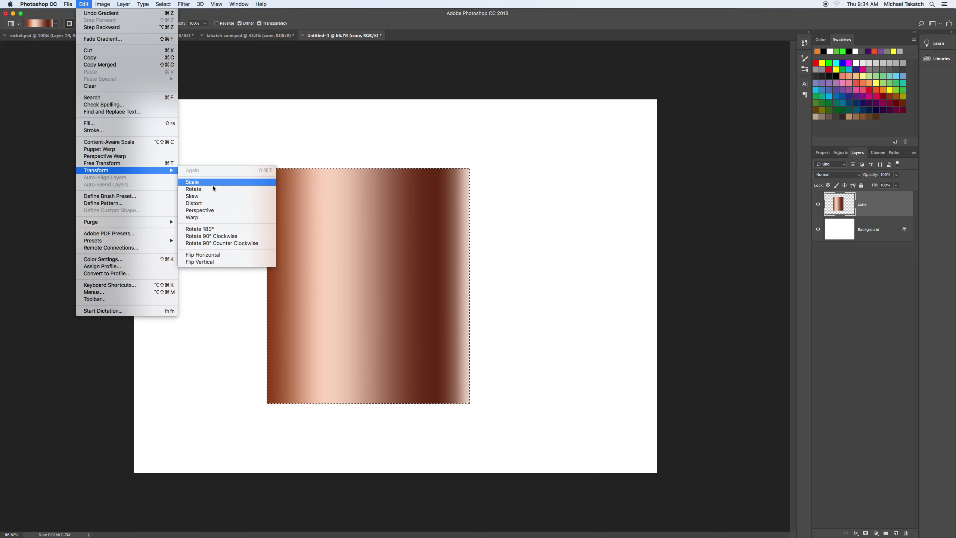
left_click(217, 210)
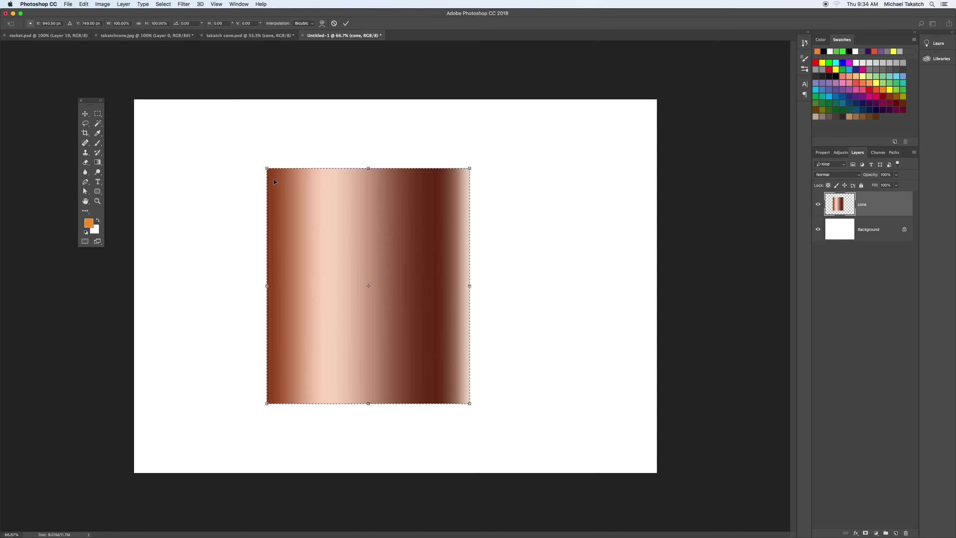
left_click_drag(267, 169, 368, 169)
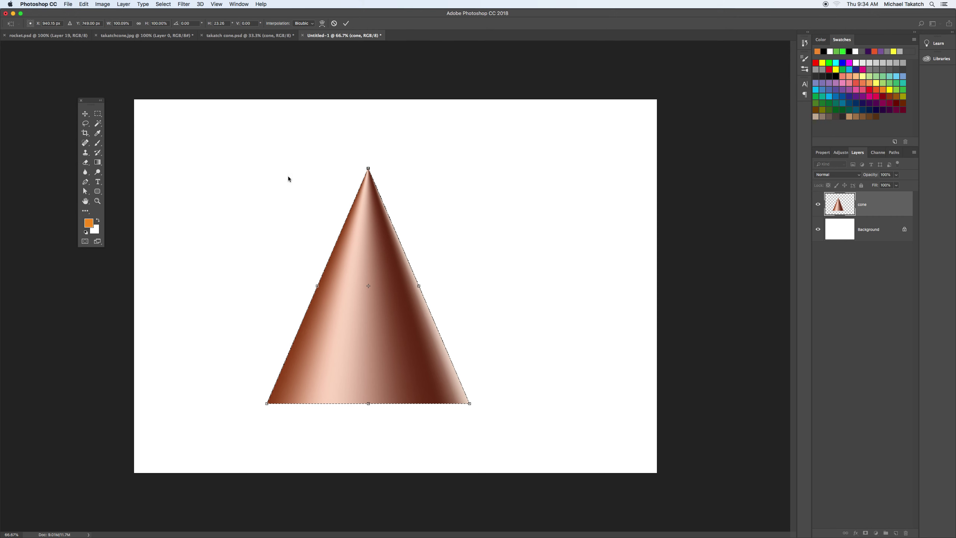
left_click(346, 24)
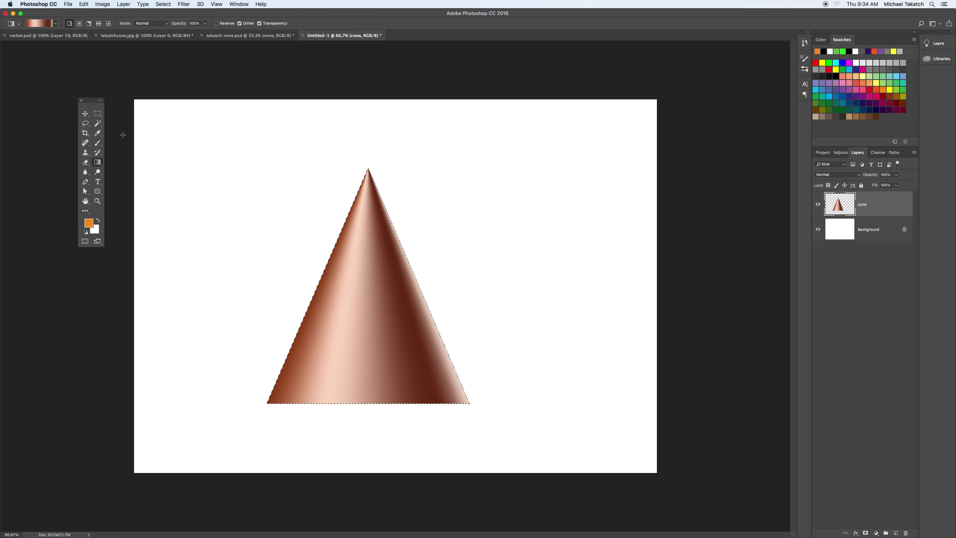
Deselect the cone and make an elliptical selection about 2.72 x 1.01 in across its base, matching the base's full width.
left_click_drag(97, 113, 110, 121)
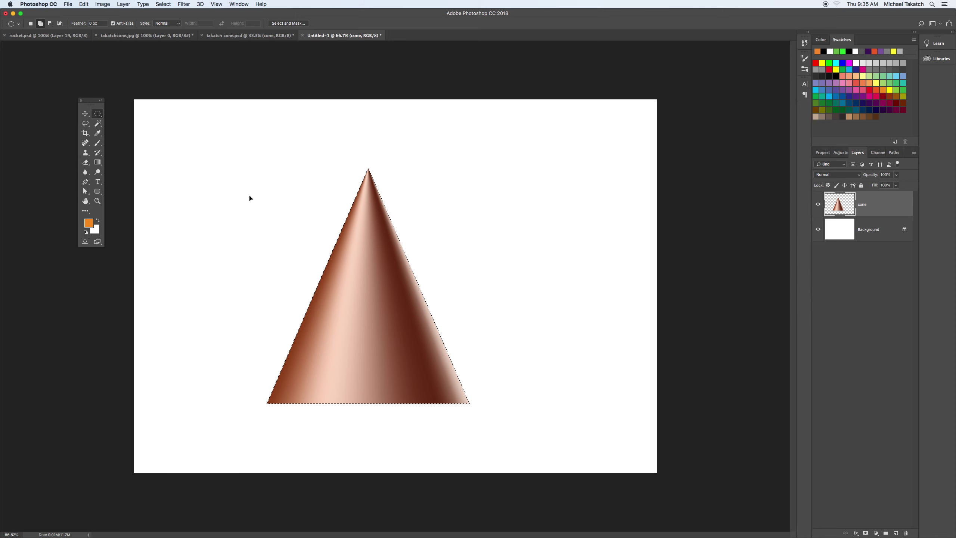
left_click(163, 4)
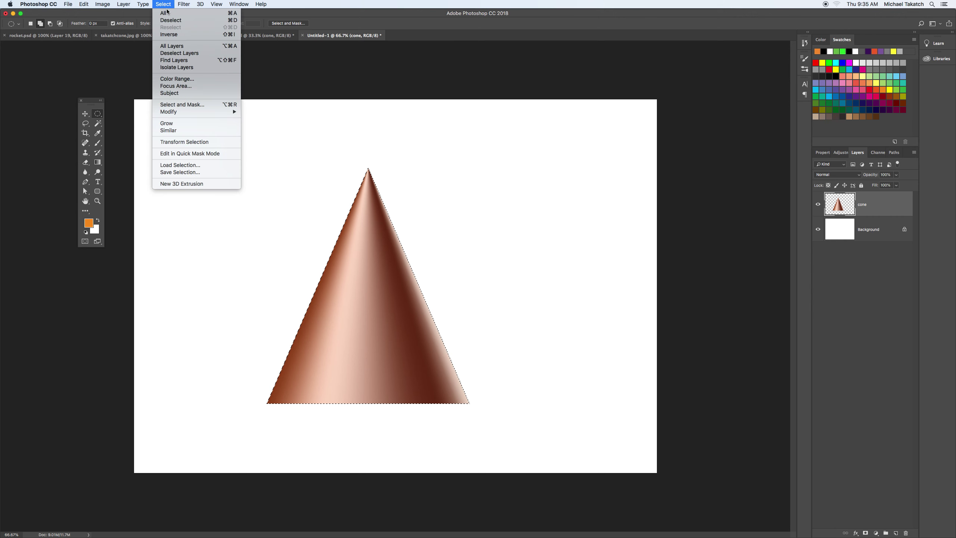
left_click(202, 20)
left_click_drag(259, 325, 467, 438)
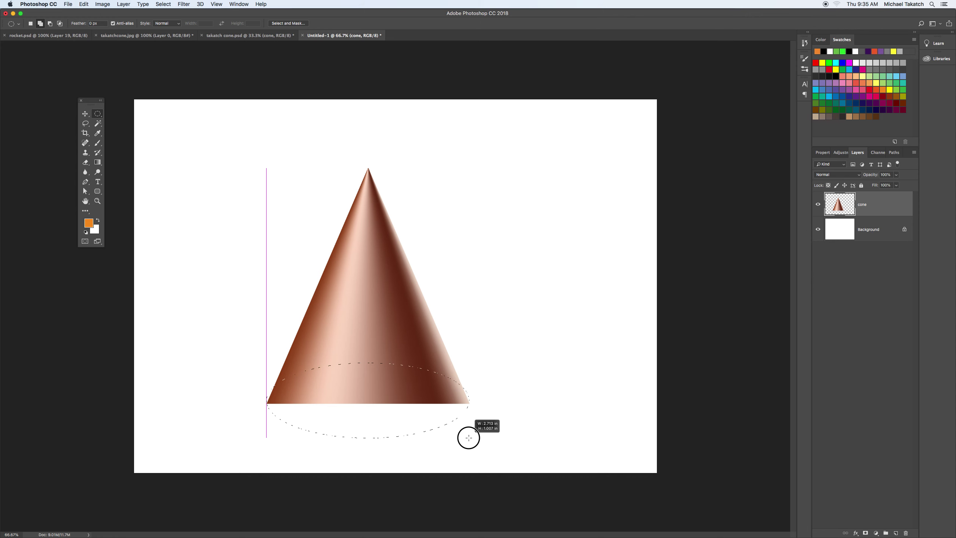
left_click_drag(469, 438, 469, 438)
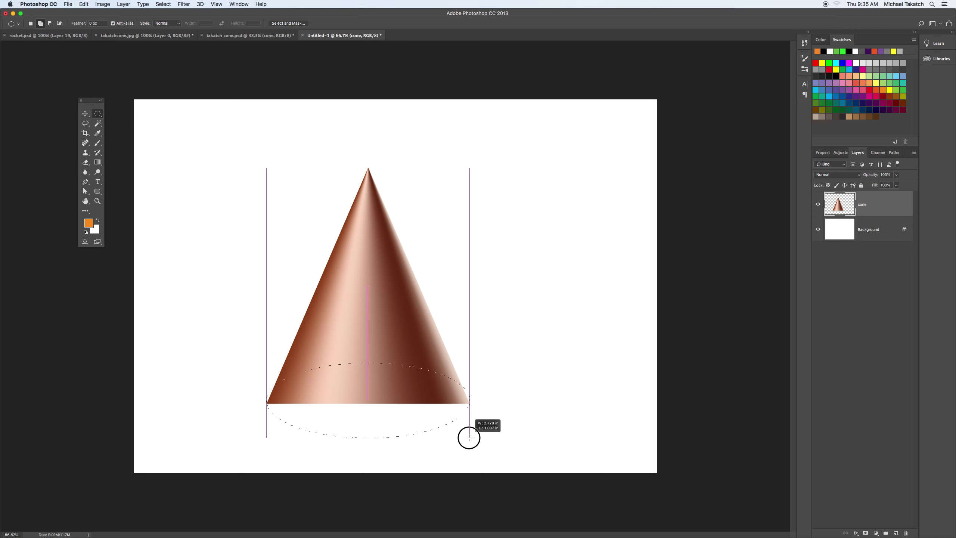
left_click_drag(469, 437, 469, 438)
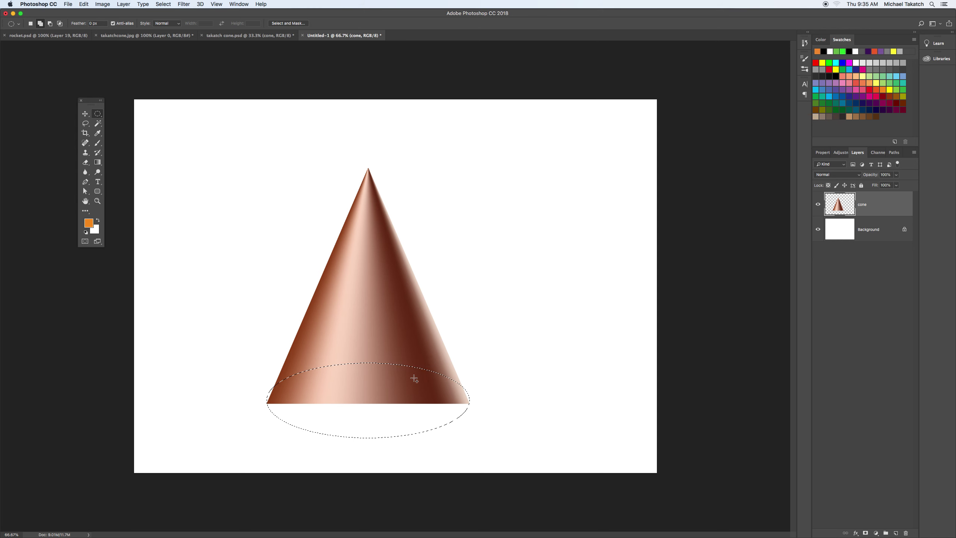
Try moving the elliptical selection at the cone's base upward with the Move tool and undo the move.
key("v")
left_click_drag(403, 387, 404, 374)
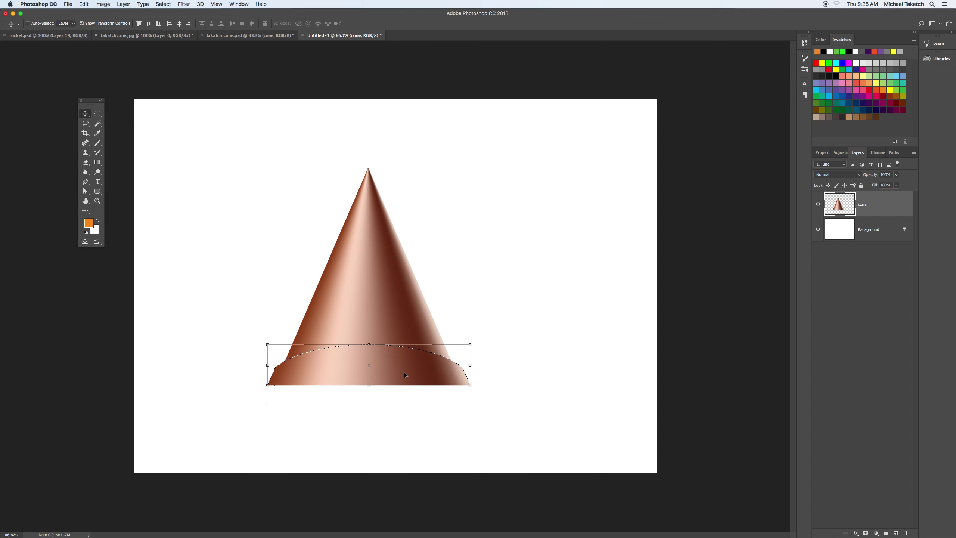
key("super+z")
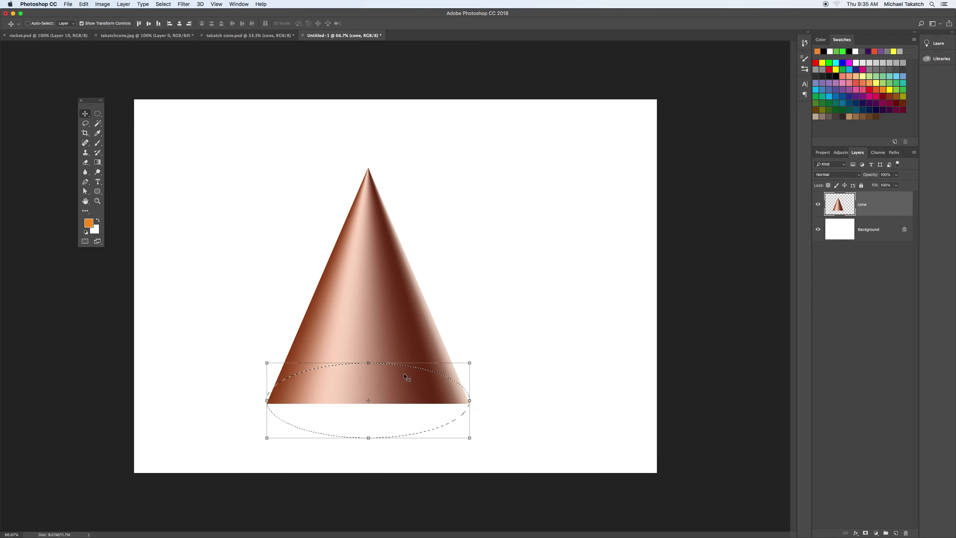
Replace the old selection with a new elliptical selection across the cone's base, its lower edge meeting the base line, and undo the trial deletion.
key("alt+super+z")
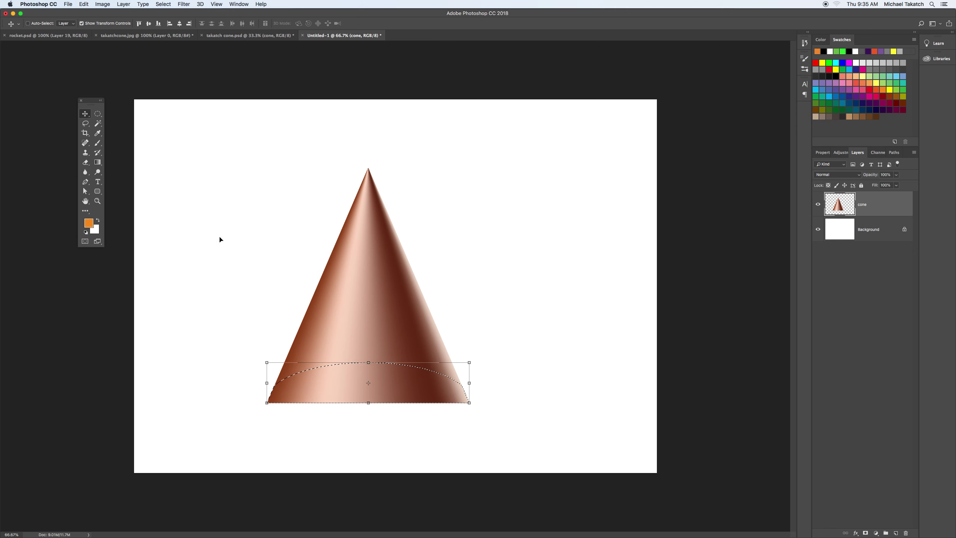
left_click(97, 114)
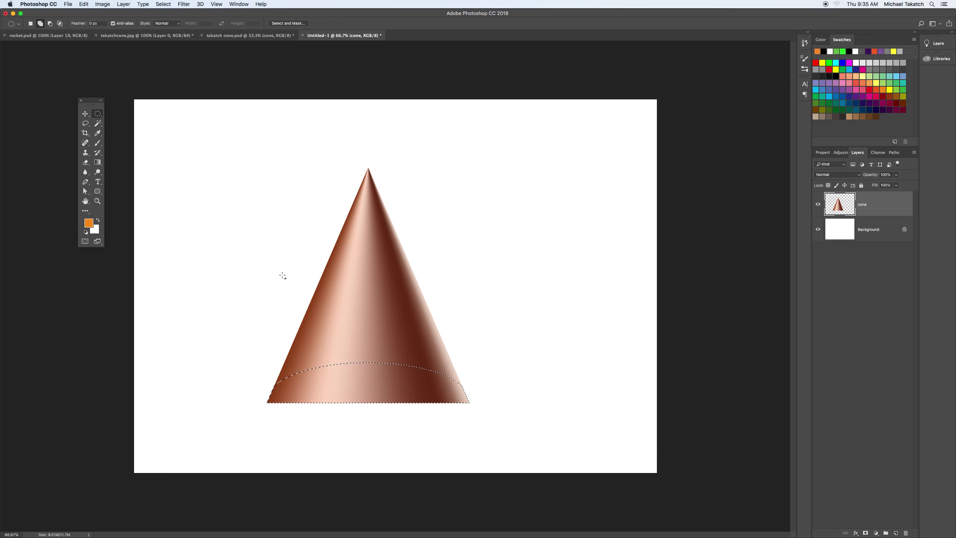
left_click(30, 24)
left_click(378, 320)
left_click_drag(274, 350, 462, 403)
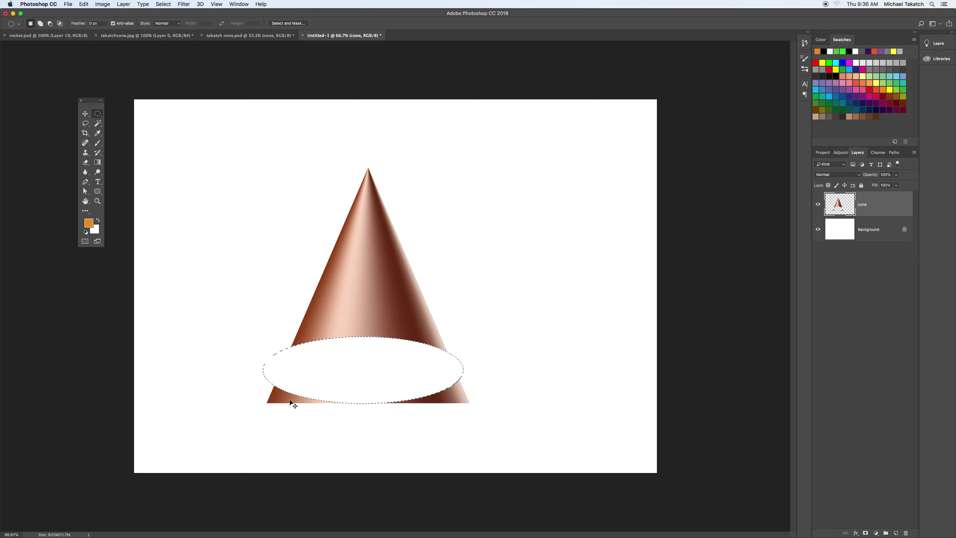
key("super+z")
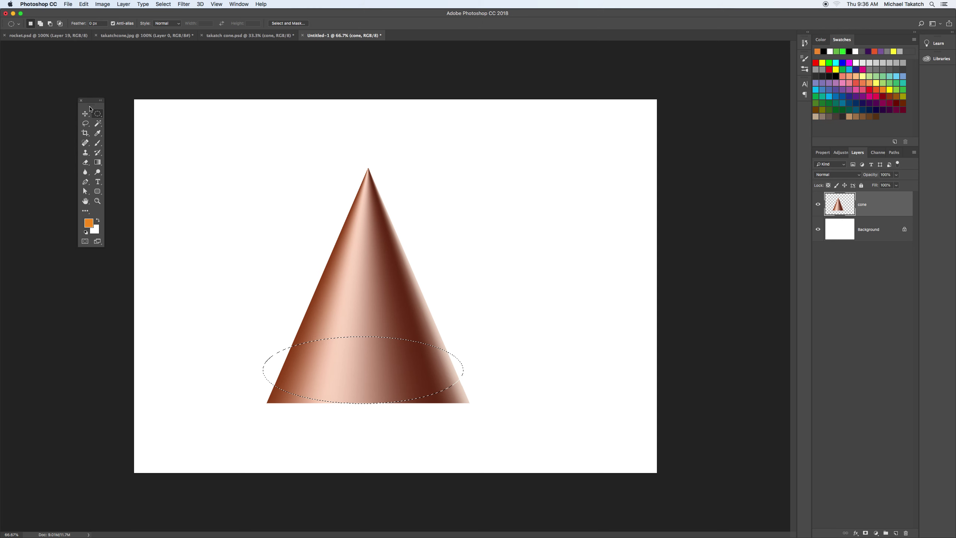
Add a rectangular selection around the upper cone to the ellipse, overlapping the ellipse's upper part, and undo the trial deletion inside it.
left_click(99, 115)
left_click(142, 113)
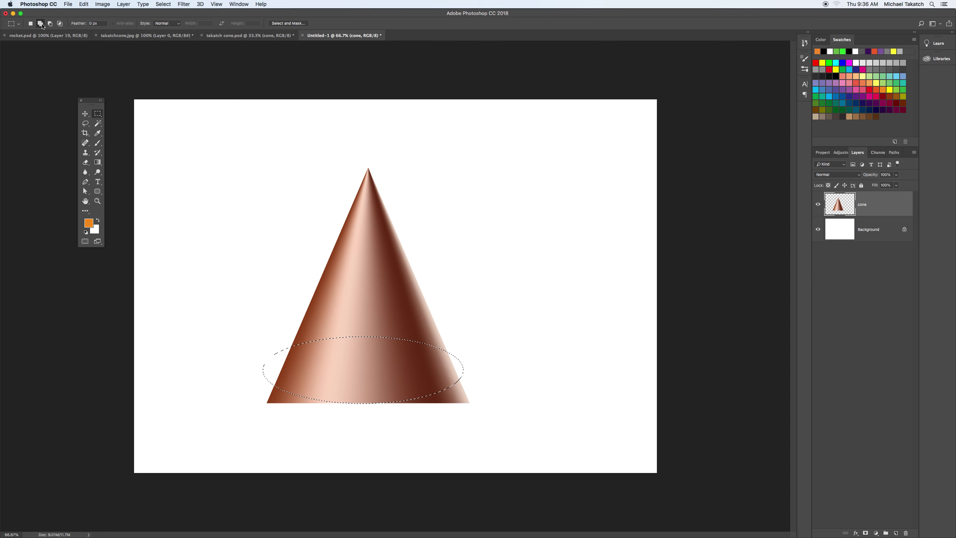
left_click_drag(263, 151, 477, 361)
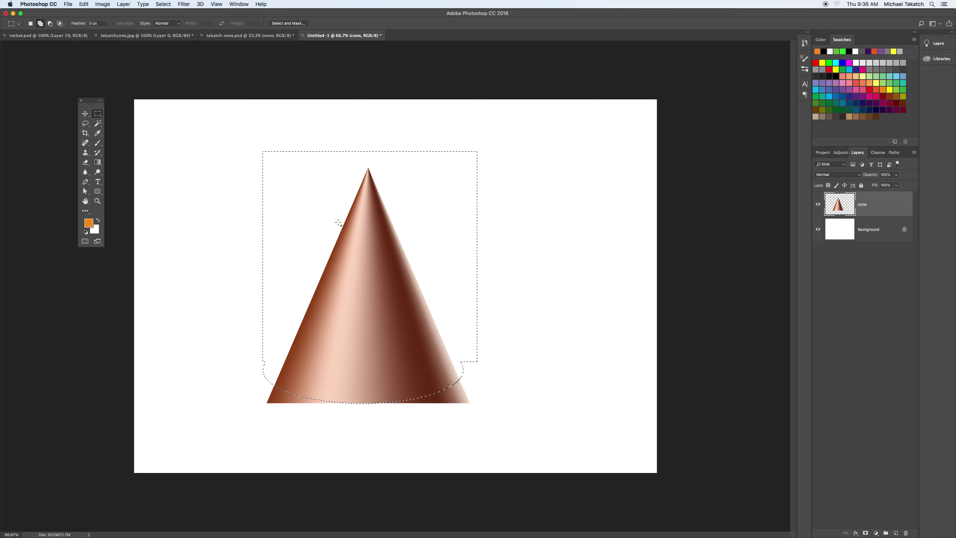
key("Delete")
key("super+z")
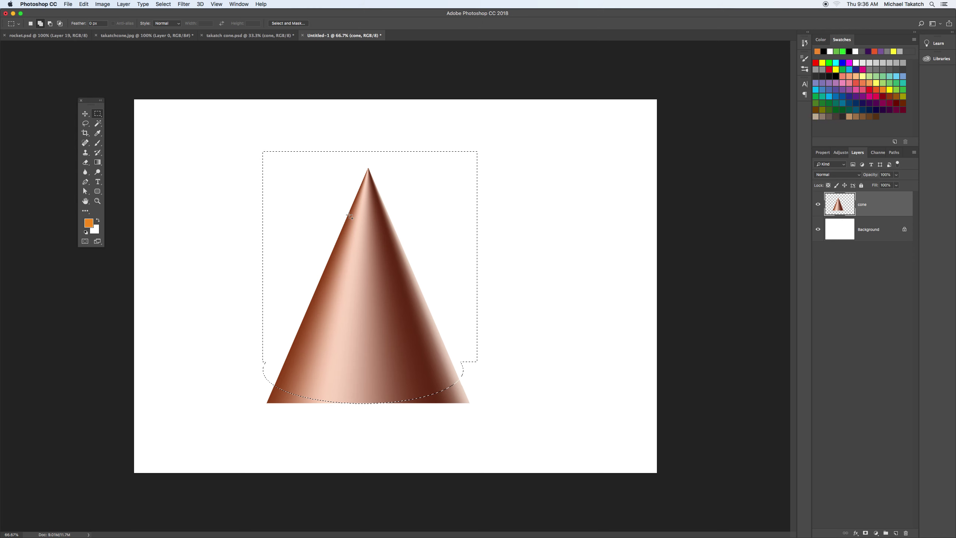
Invert the selection, delete the cone's lower corners outside the elliptical curve, and deselect.
left_click(83, 4)
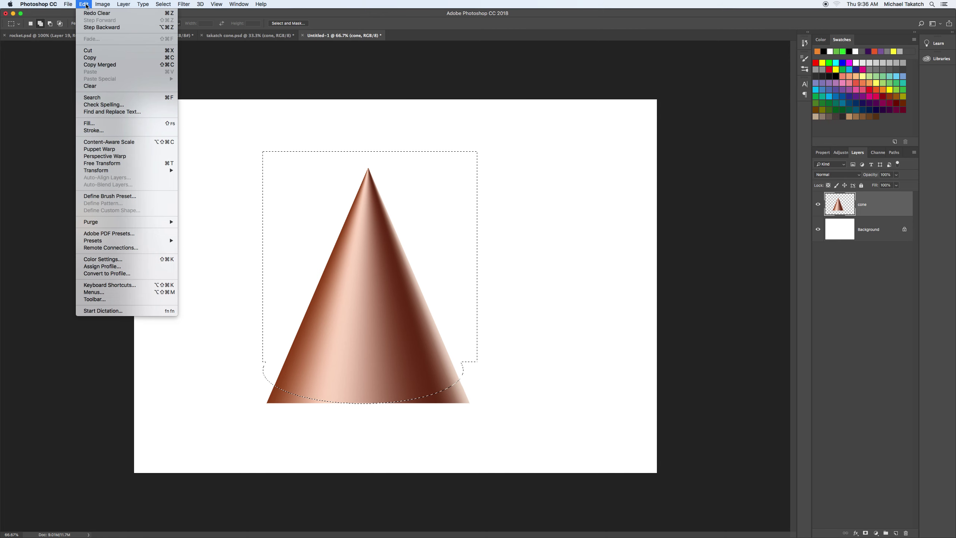
mouse_move(152, 8)
mouse_move(84, 5)
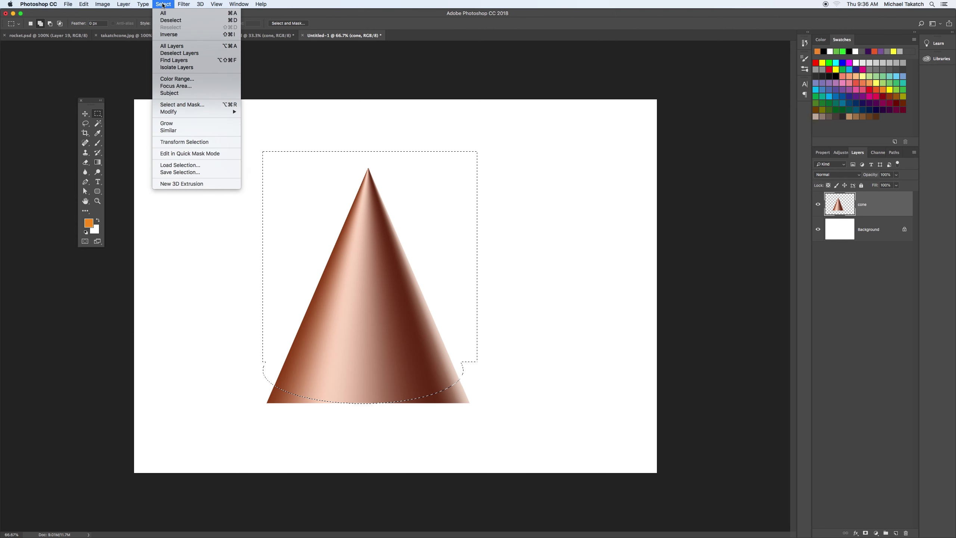
left_click(176, 35)
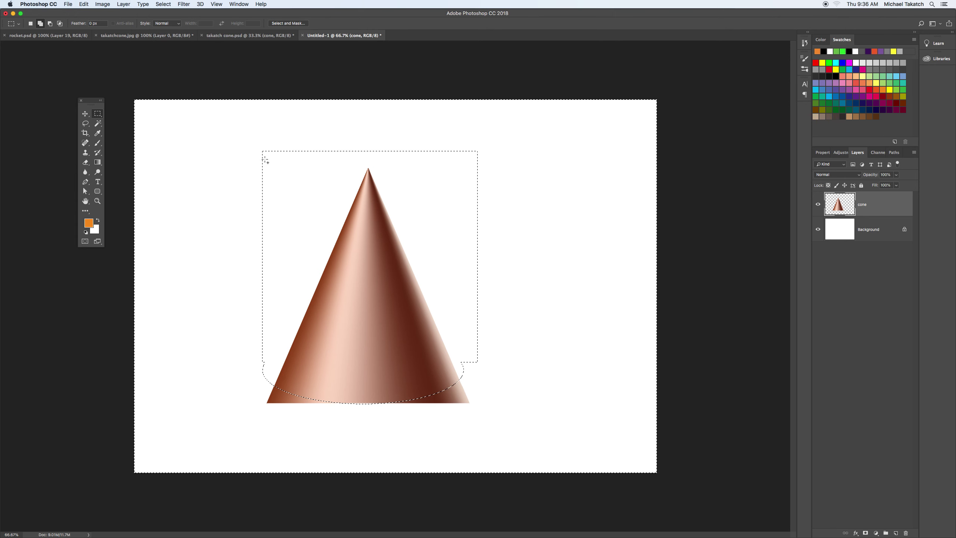
key("Delete")
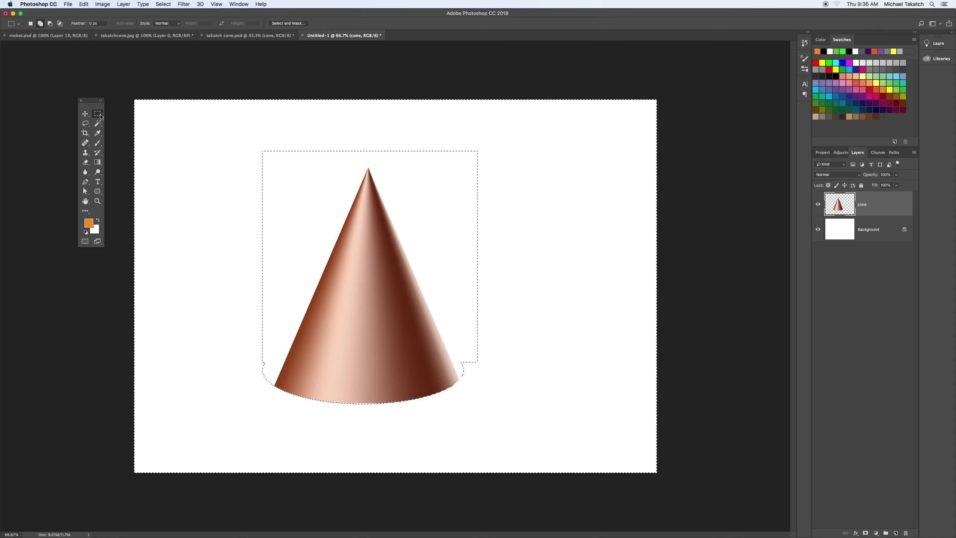
left_click(163, 4)
left_click(172, 20)
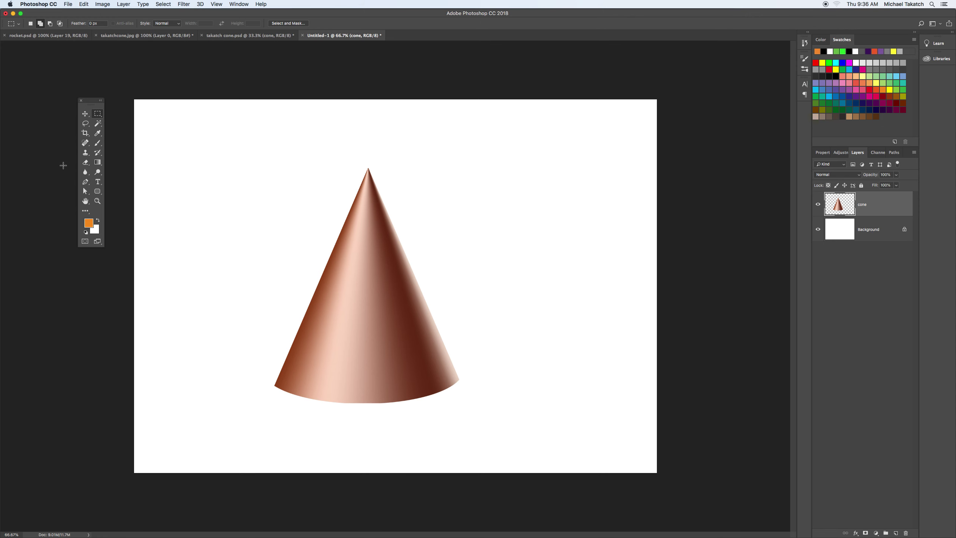
Add a Drop Shadow style to the cone layer and offset the shadow to the cone's lower right, about 70 px at 128°.
left_click(85, 114)
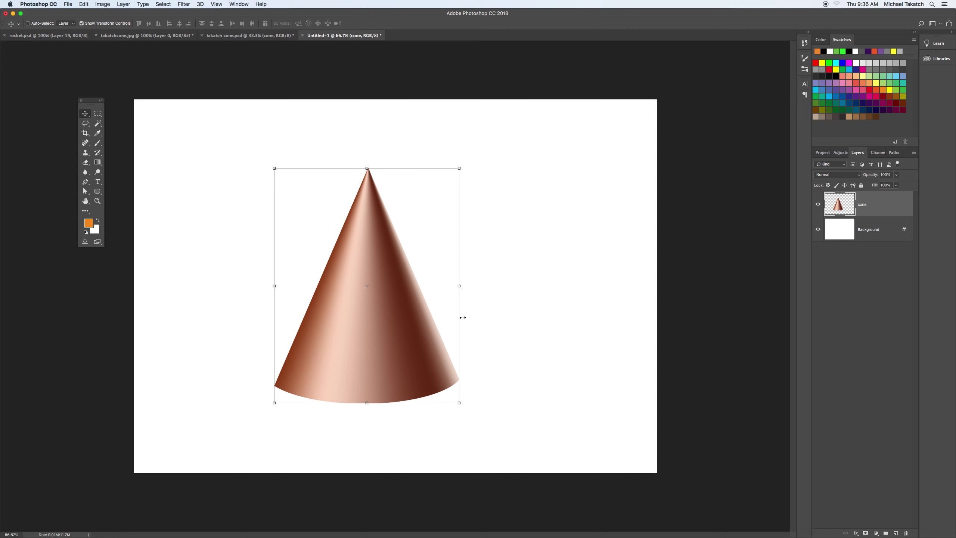
double_click(884, 204)
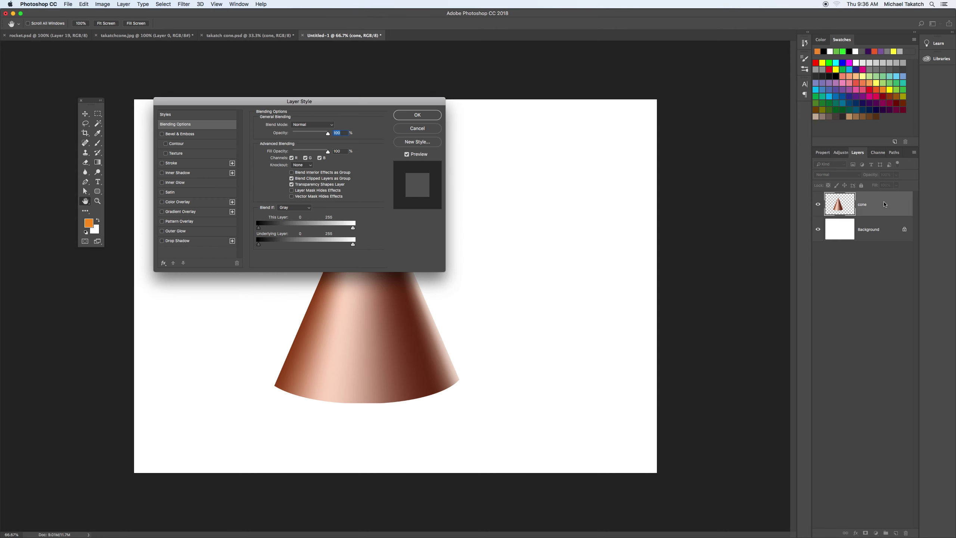
left_click_drag(404, 104, 720, 57)
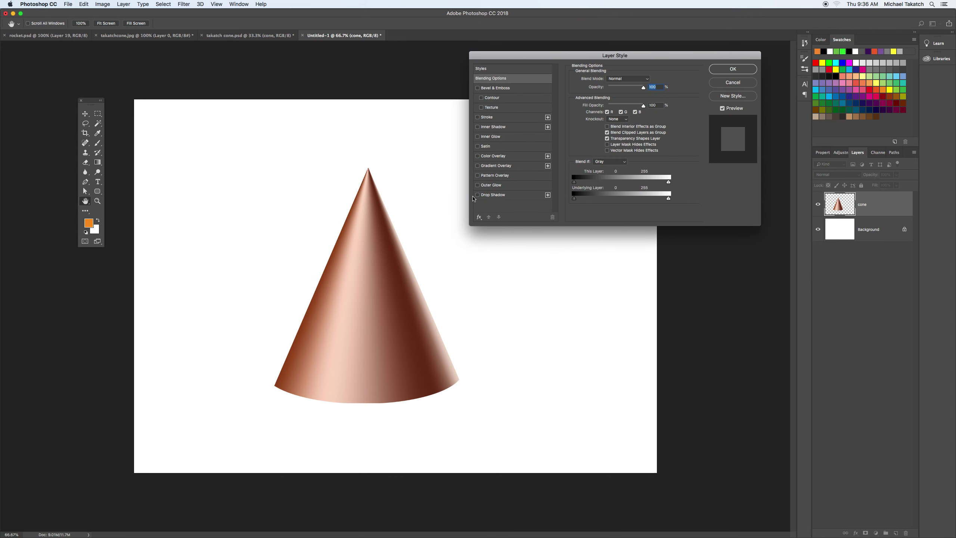
left_click(487, 196)
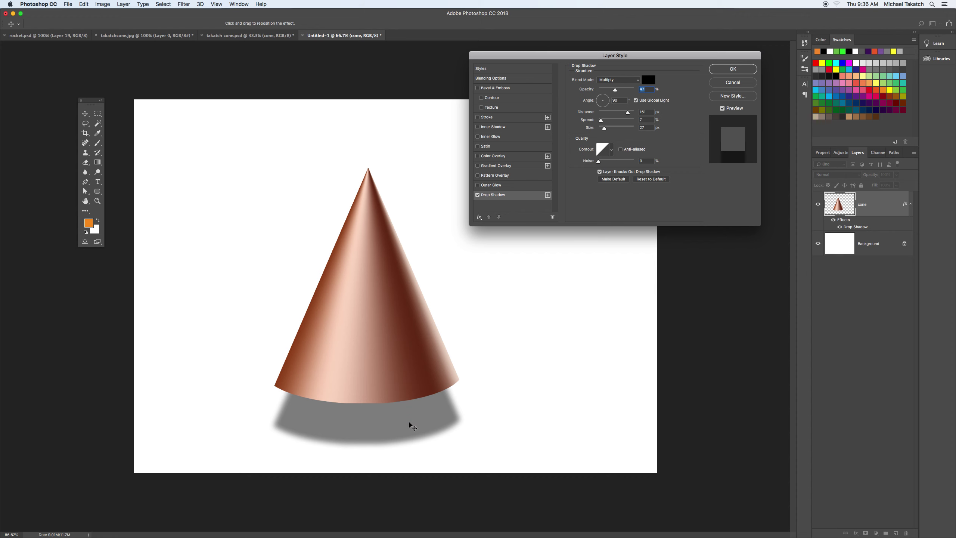
left_click_drag(407, 420, 418, 394)
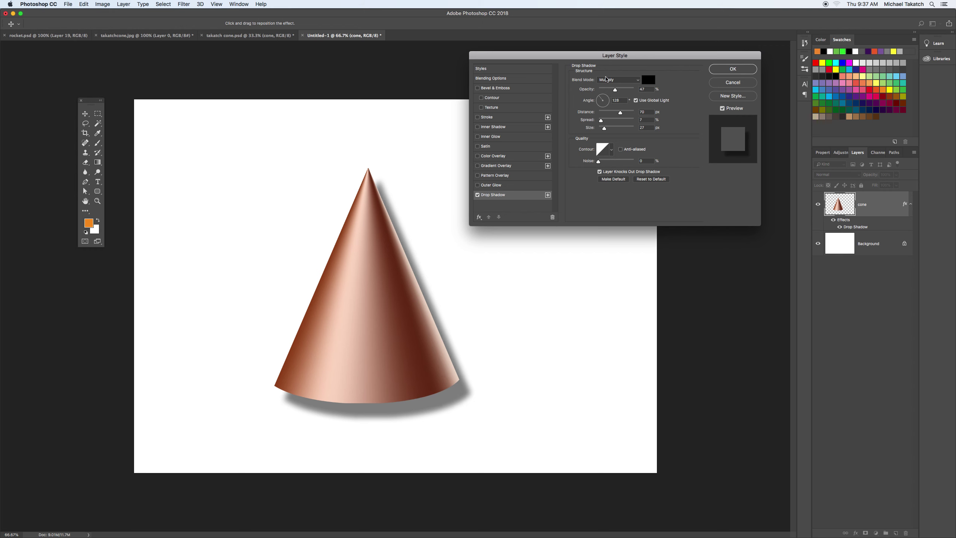
Try Pattern Overlay, Color Overlay and Bevel & Emboss with Contour on the cone, and switch these effects off again.
left_click(518, 178)
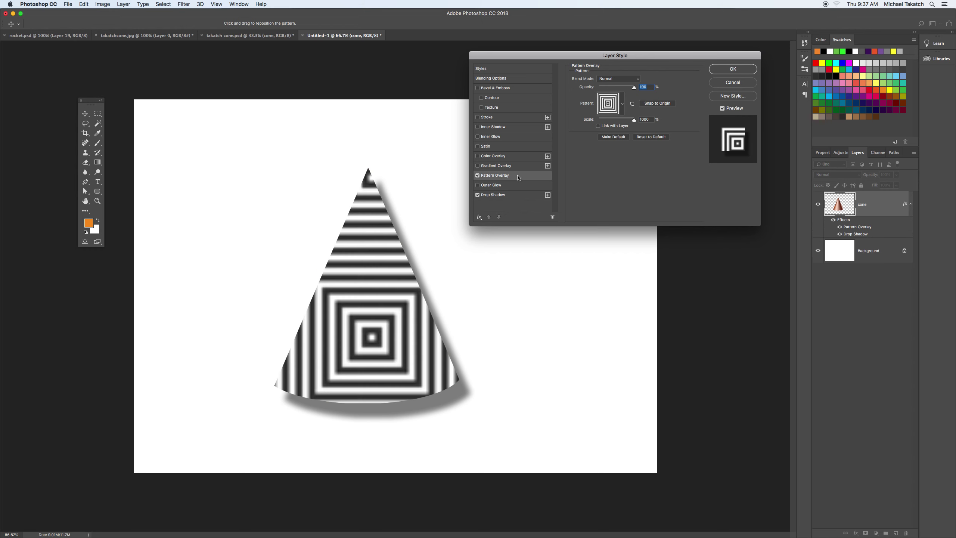
left_click(534, 159)
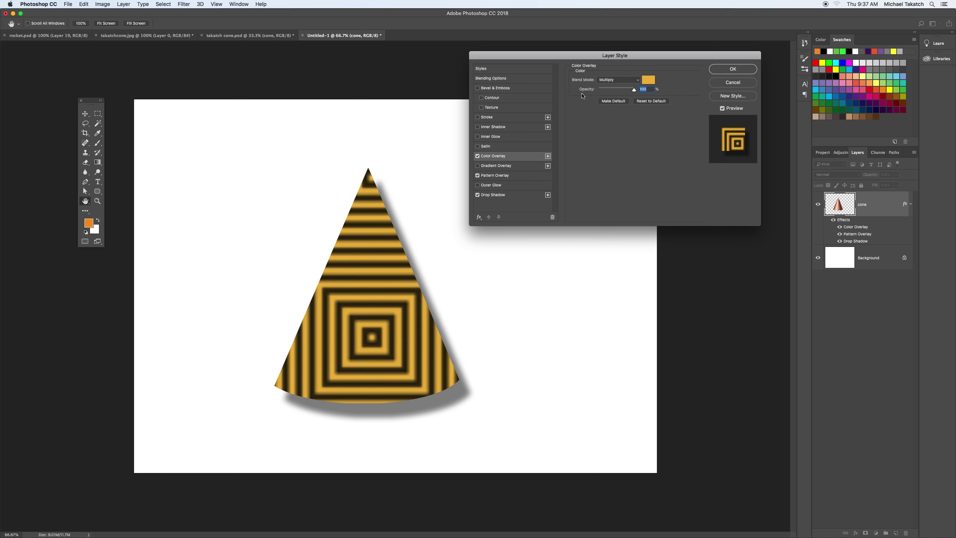
left_click(535, 98)
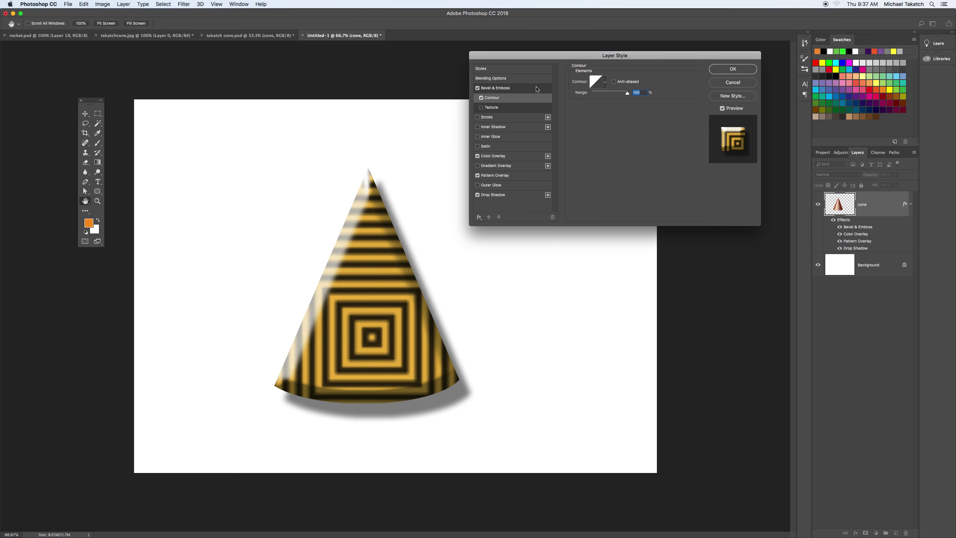
left_click(477, 88)
left_click(477, 156)
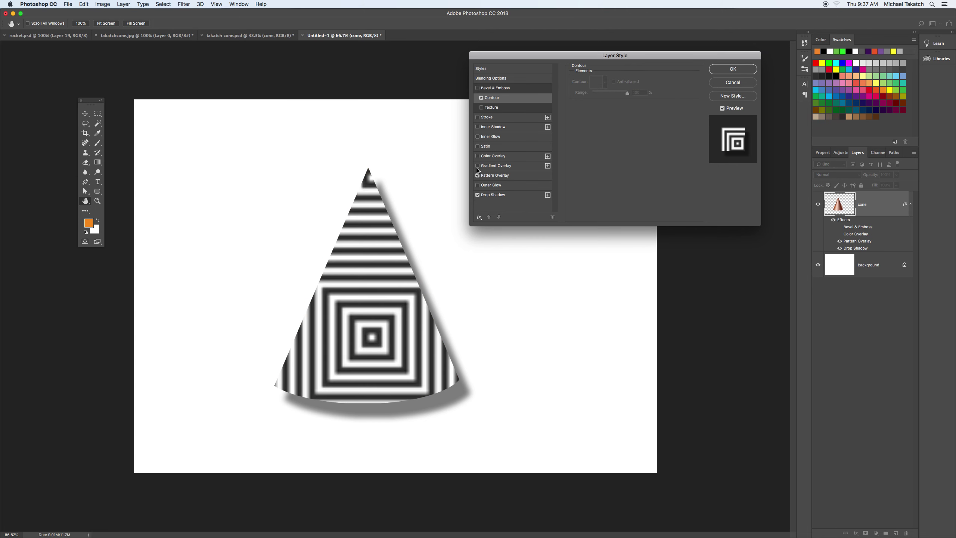
left_click(478, 175)
Set the cone's drop shadow to 27% opacity, shift it to about 131° and 99 px distance, and apply the layer style.
left_click(522, 195)
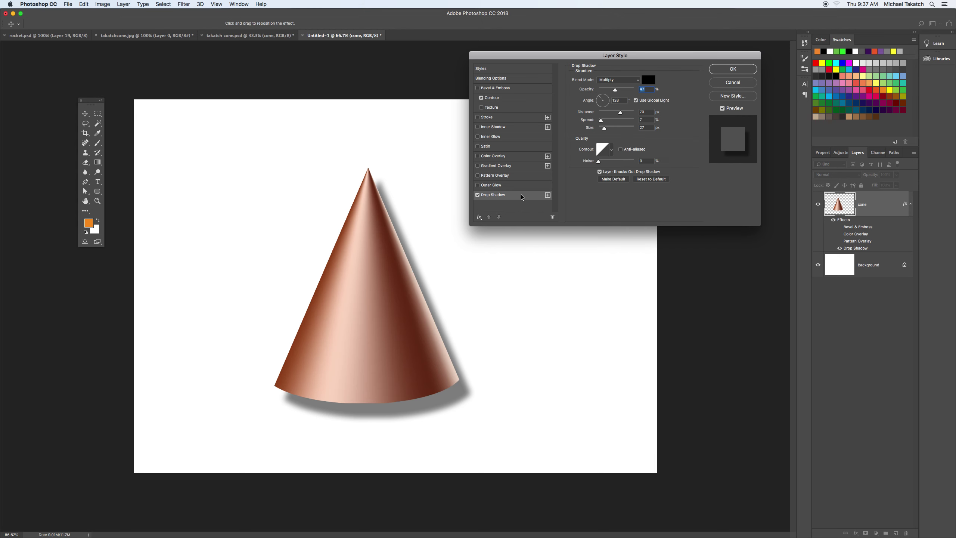
left_click_drag(609, 91, 609, 92)
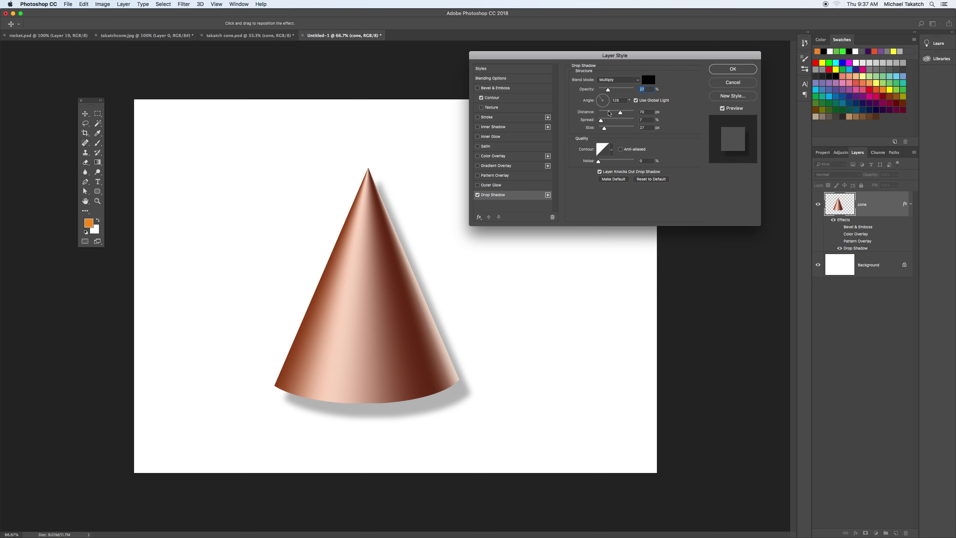
left_click_drag(602, 100, 598, 97)
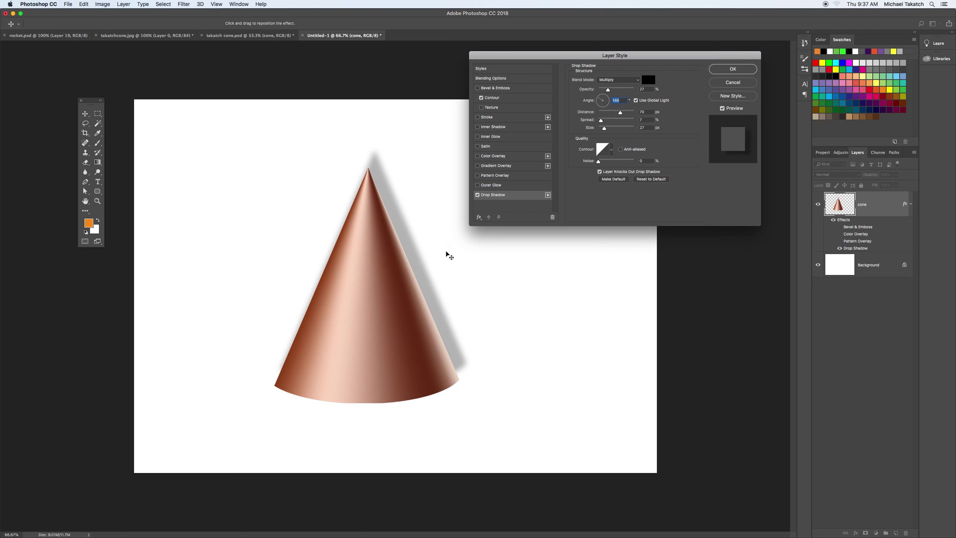
mouse_move(419, 266)
left_mouse_down()
mouse_move(427, 293)
mouse_move(421, 274)
left_mouse_up()
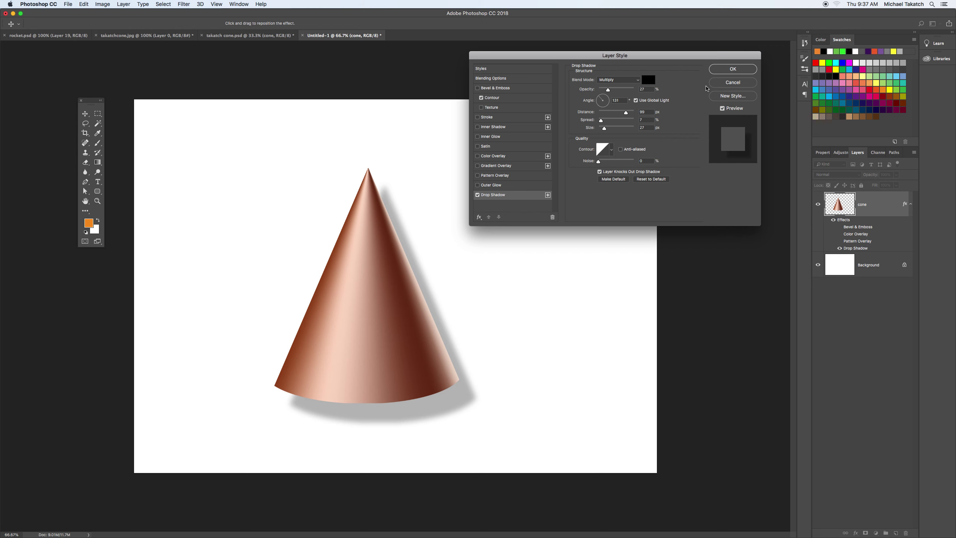
left_click(721, 71)
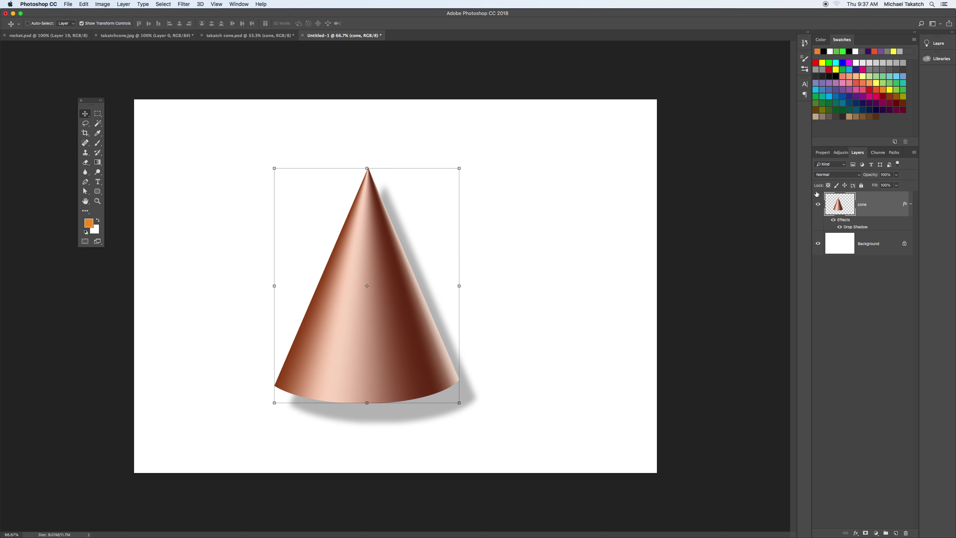
Toggle the cone's layer effects off and on, and move the cone horizontally into the left half of the canvas.
left_click(833, 222)
left_click(833, 221)
left_click(412, 349)
left_click_drag(412, 349, 301, 349)
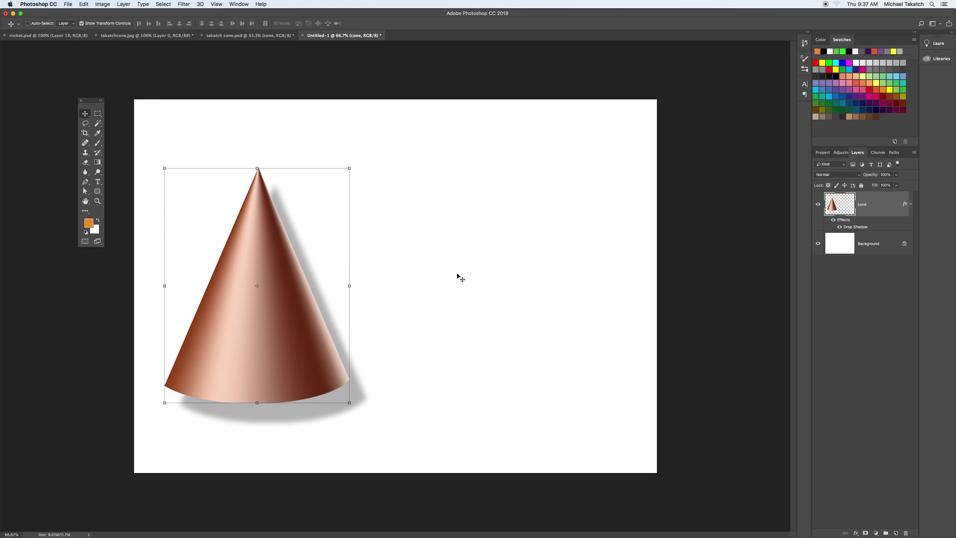
On a new layer, fill a tall rectangular selection beside the cone with the copper linear gradient running straight from left to right.
left_click(896, 532)
left_click(97, 114)
left_click_drag(396, 165, 601, 406)
key("g")
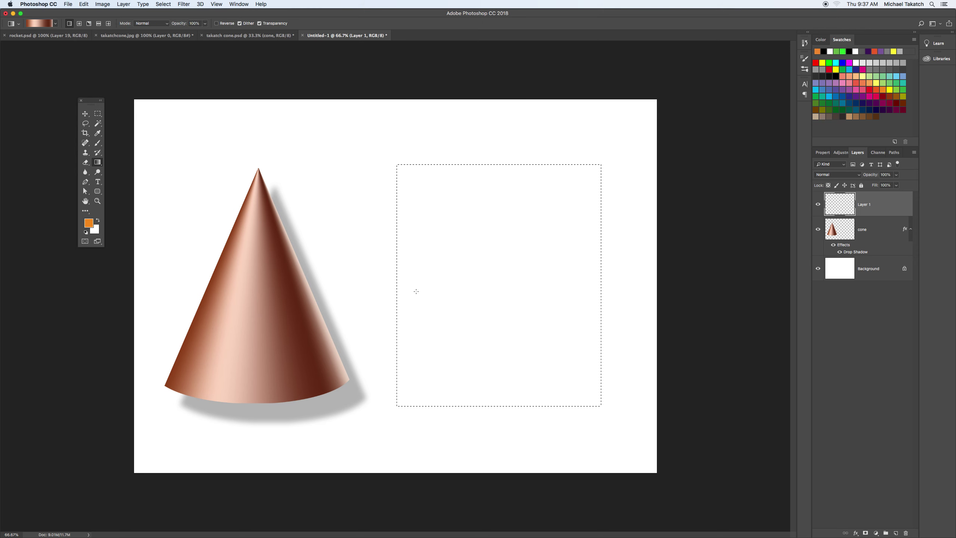
left_click_drag(397, 288, 601, 287)
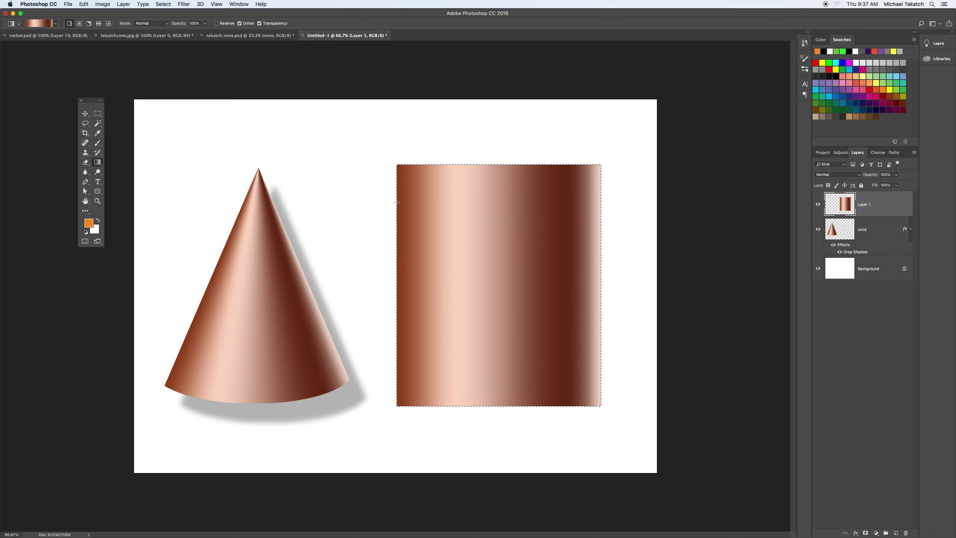
Apply a Perspective transform that brings the new gradient rectangle's upper corners together into a centered point, and deselect.
left_click(83, 5)
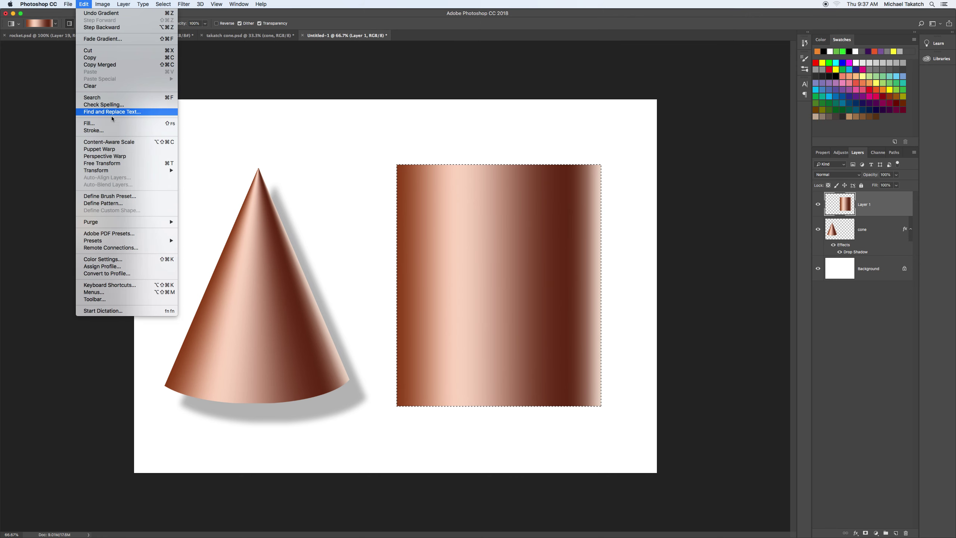
mouse_move(120, 172)
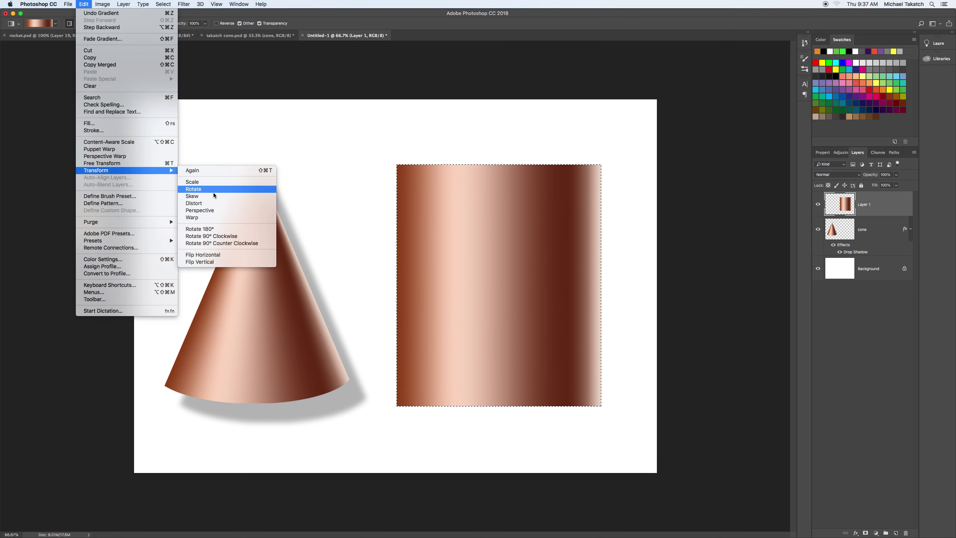
left_click(220, 210)
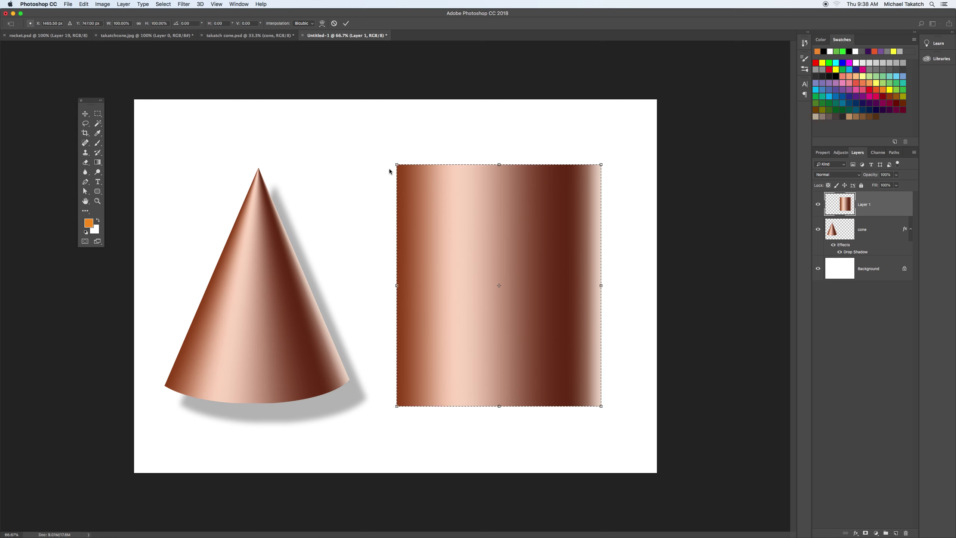
left_click_drag(397, 165, 499, 167)
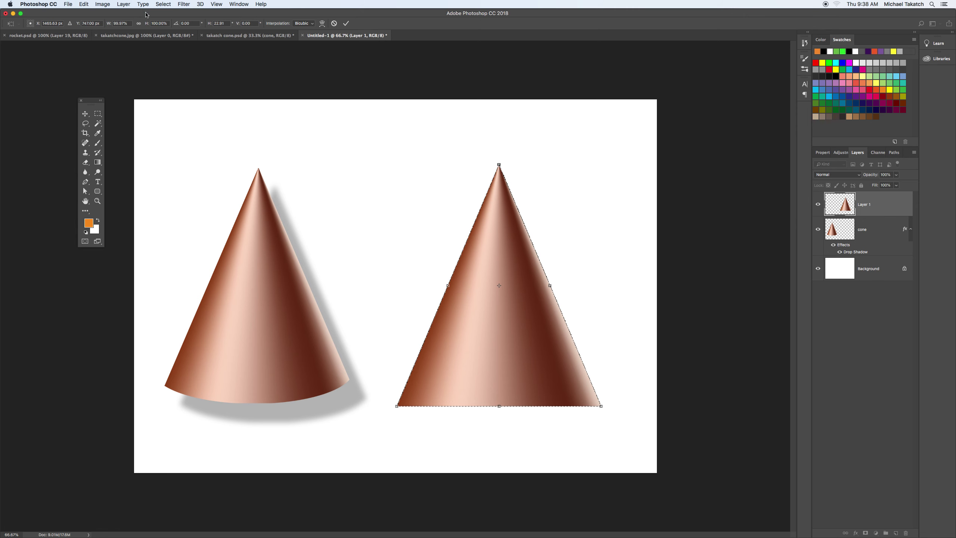
left_click(347, 24)
key("g")
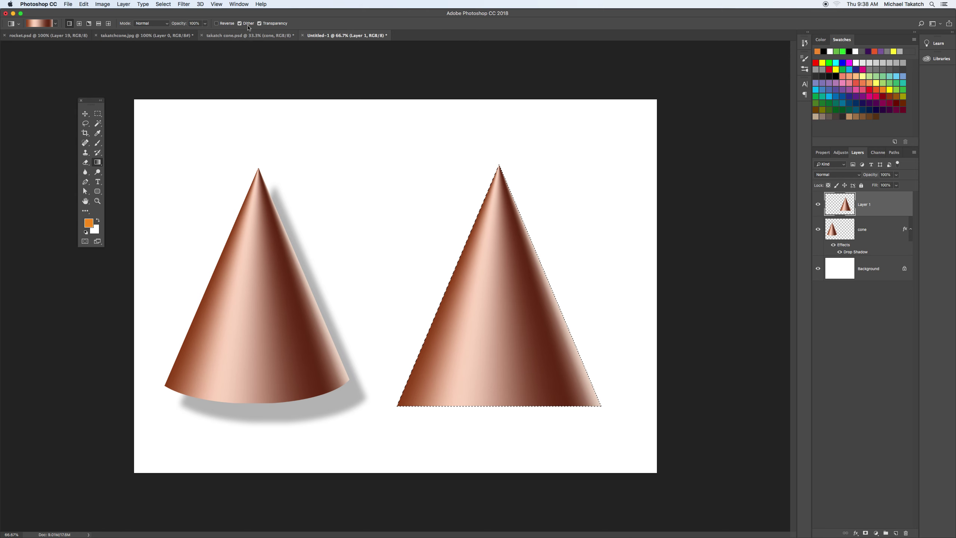
left_click(163, 4)
left_click(178, 20)
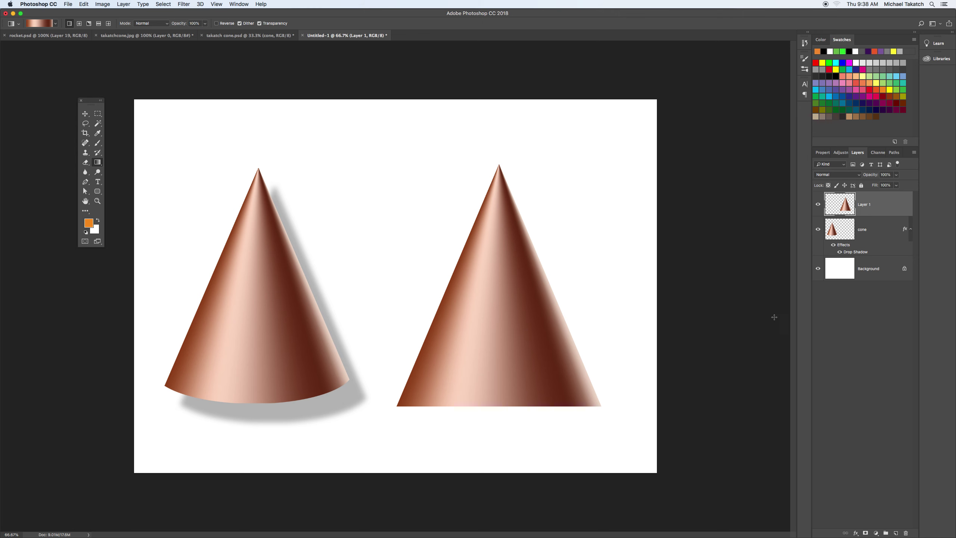
On a new layer, draw an elliptical selection about 2.8 by 0.7 in spanning the second cone's flat base edge.
left_click(896, 533)
left_click(98, 114)
left_click(132, 121)
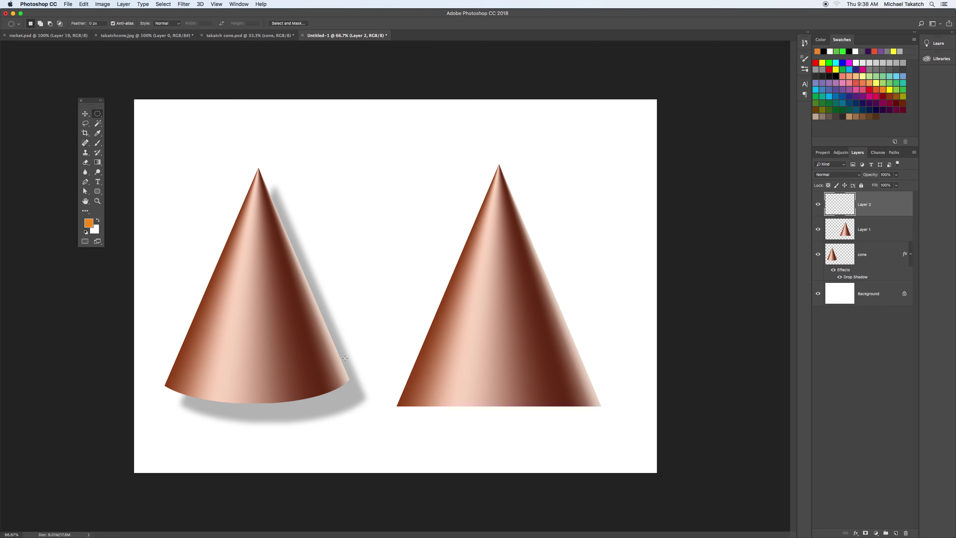
left_click_drag(391, 394, 610, 434)
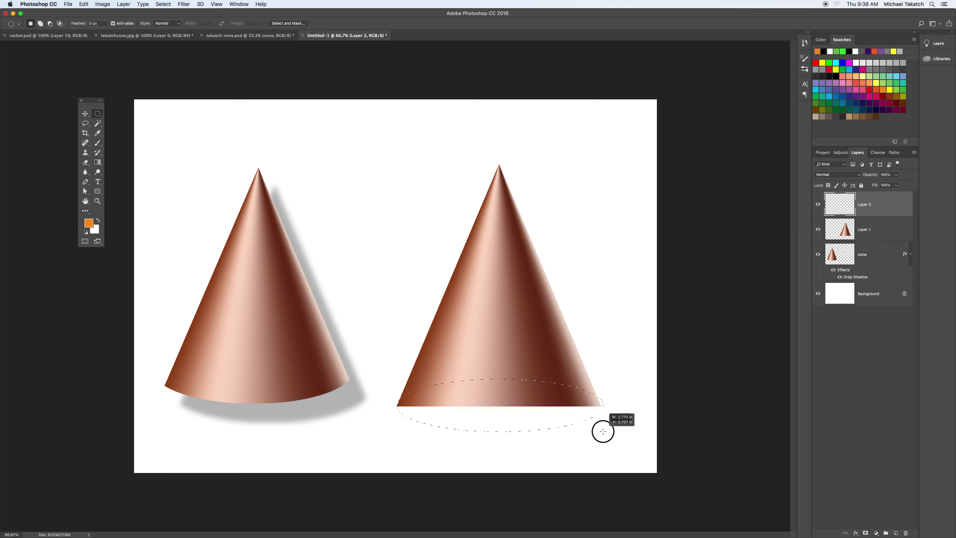
left_click_drag(602, 431, 601, 431)
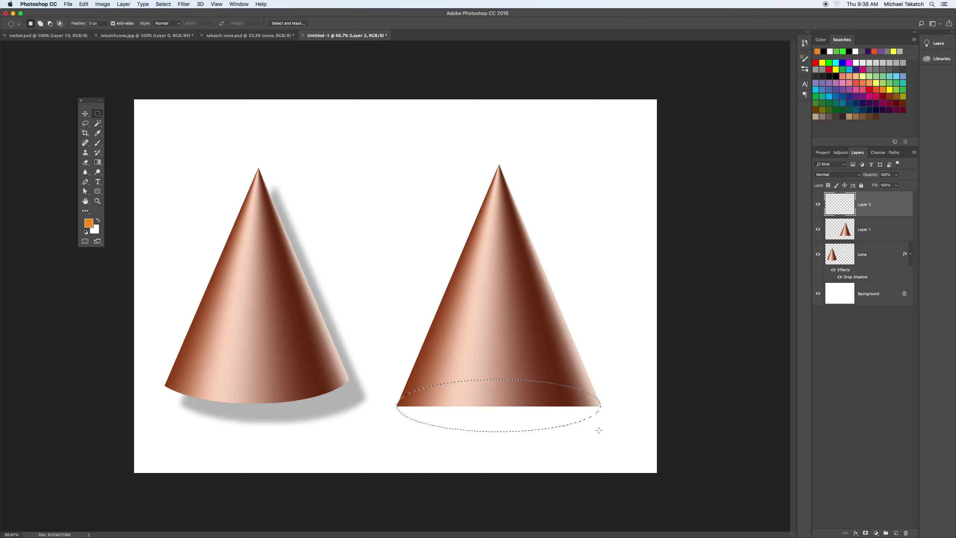
Fill the elliptical base with the copper linear gradient running vertically from light above to dark below, undoing the diagonal gradient tried first.
key("g")
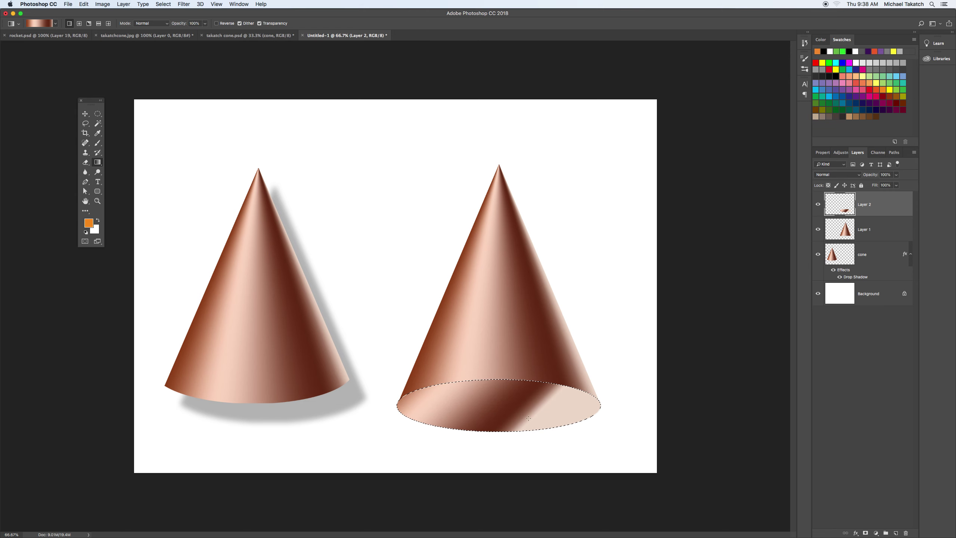
left_click_drag(521, 433, 550, 463)
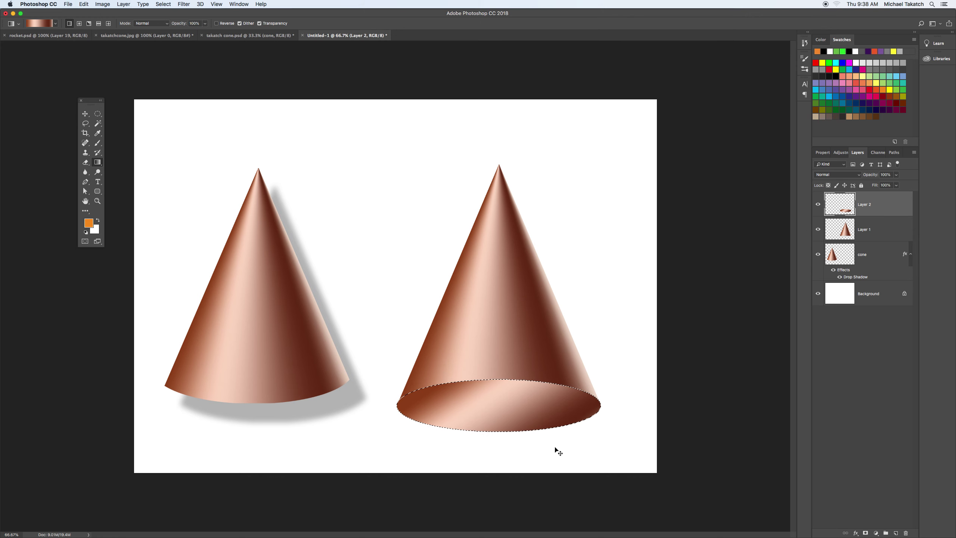
key("super+minus")
key("super+minus")
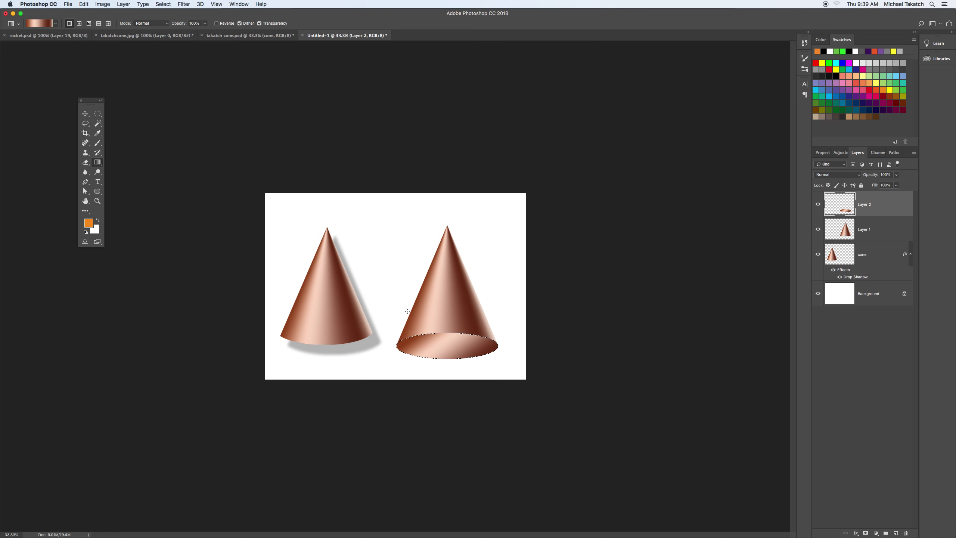
key("super+z")
left_click_drag(437, 309, 445, 378)
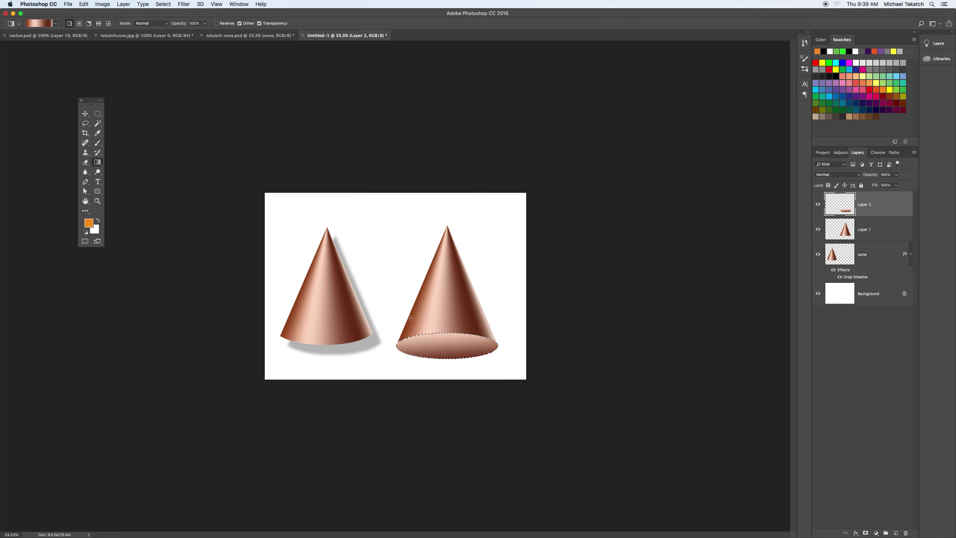
Try flattening the elliptical base to 100.12% width and 80.57% height with a free transform, and undo it.
left_click(85, 114)
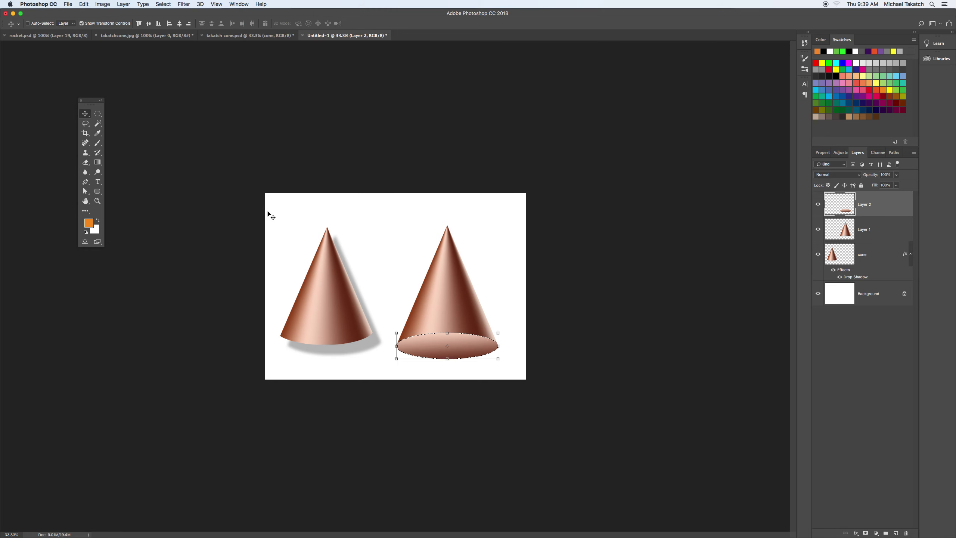
key("super+equal")
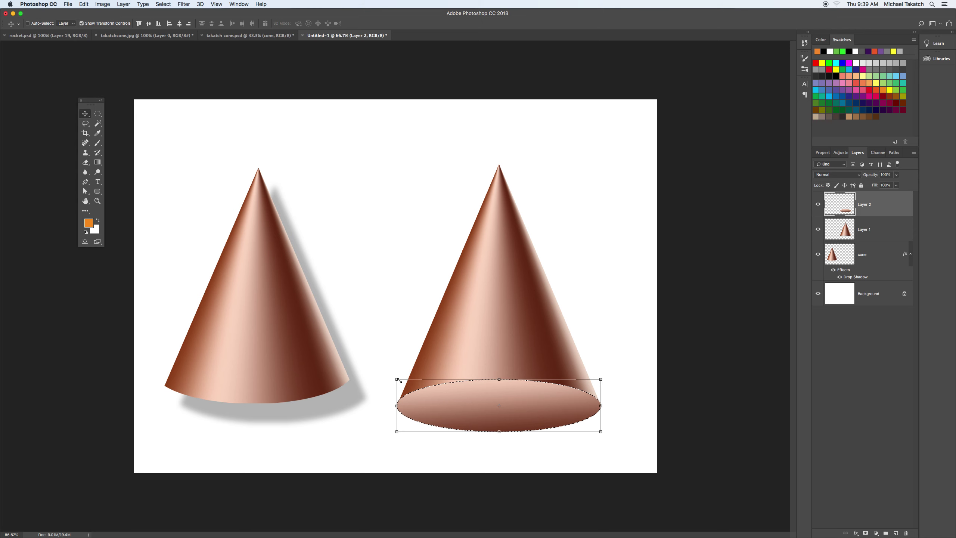
left_click_drag(397, 378, 397, 381)
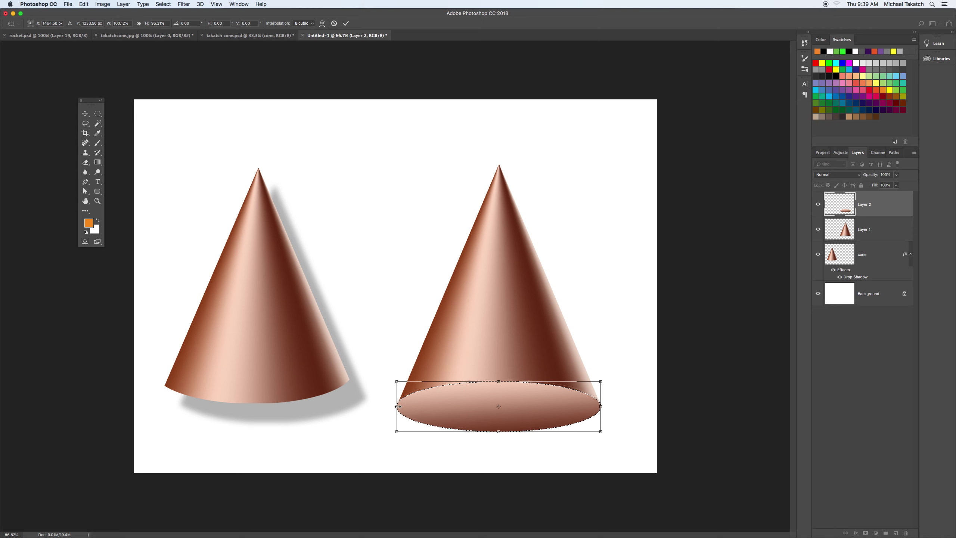
left_click_drag(499, 431, 520, 405)
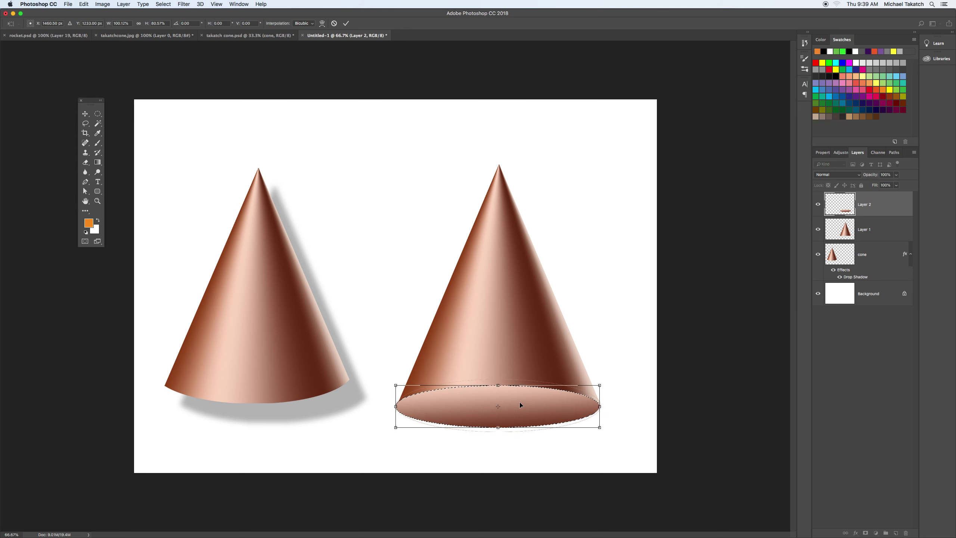
key("Down")
key("Down")
key("Down")
key("Down")
key("Down")
key("Down")
key("Return")
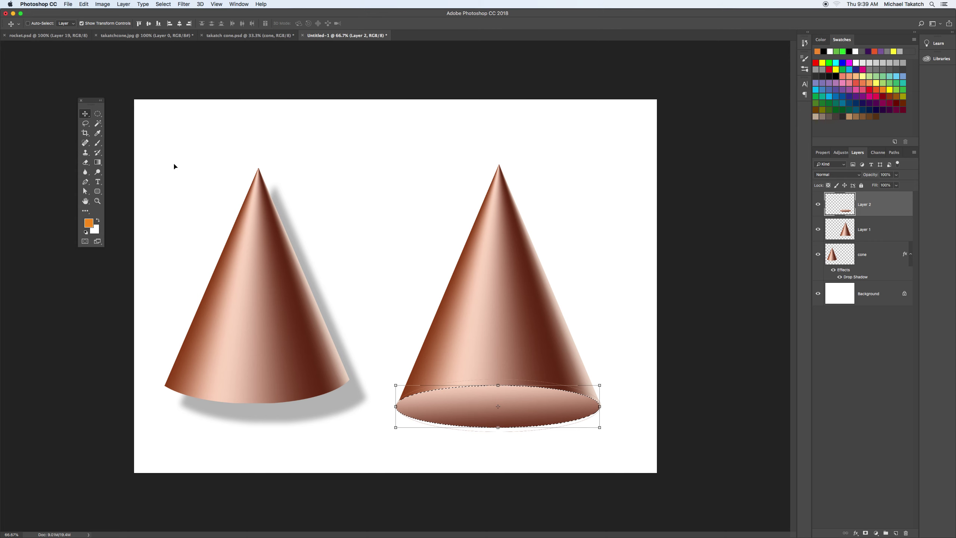
key("super+z")
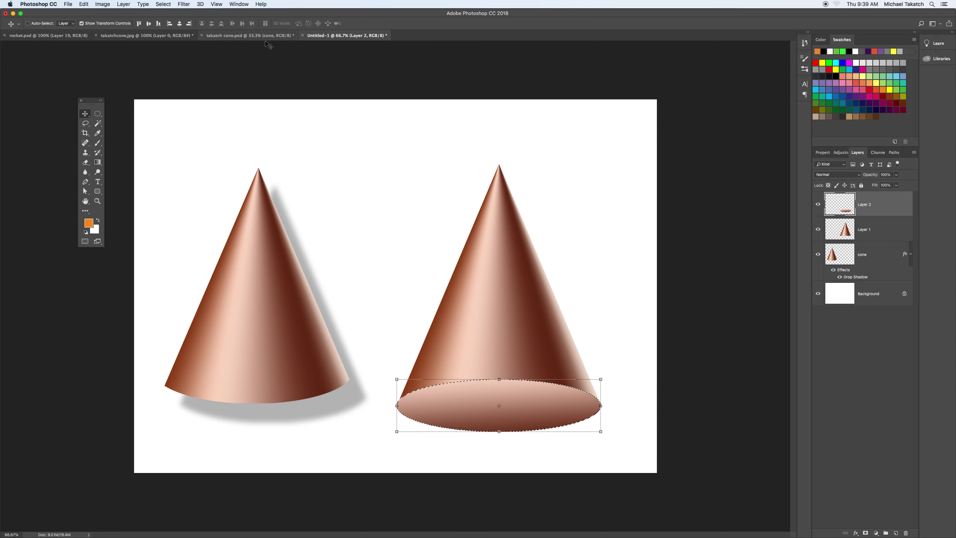
Merge Layer 1 and Layer 2 so the second cone and its elliptical base share one layer.
left_click(894, 229)
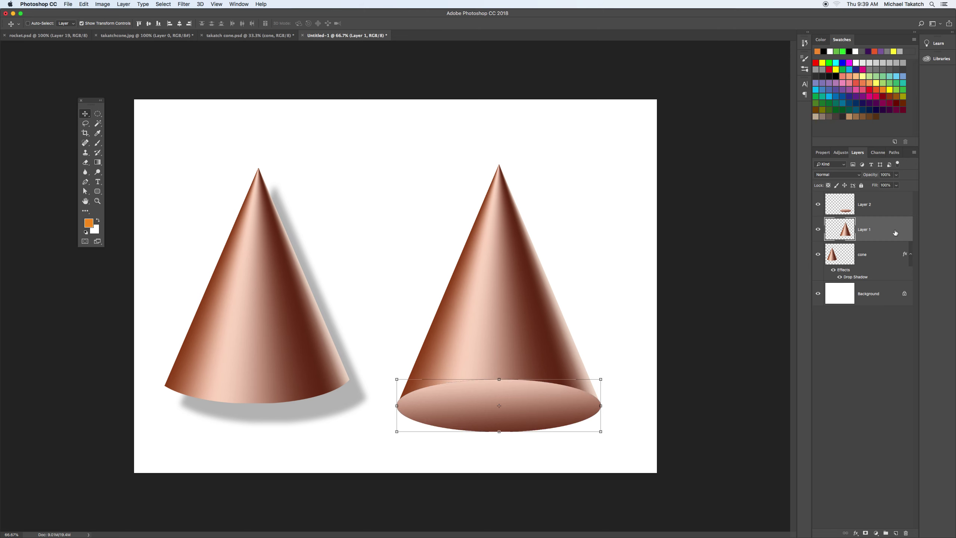
left_click(890, 207, "shift")
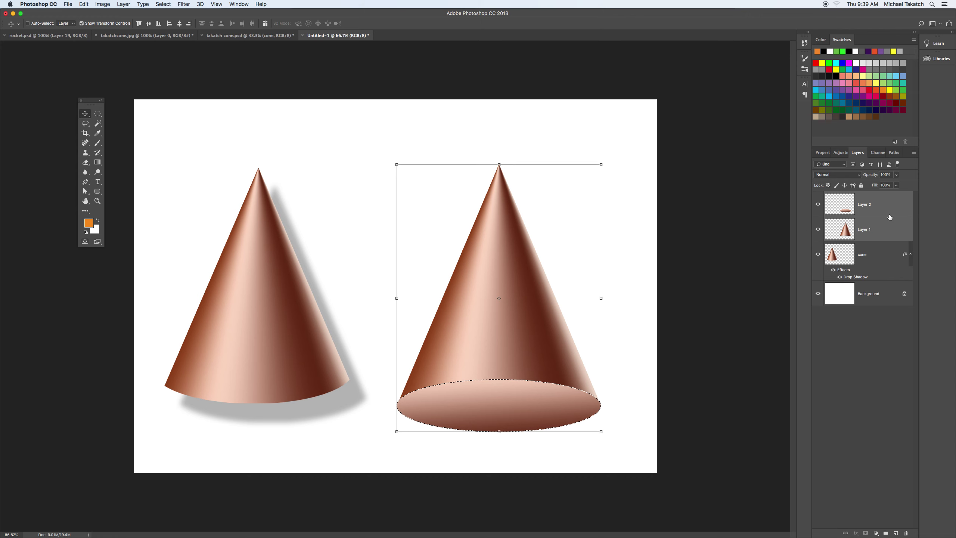
left_click(913, 152)
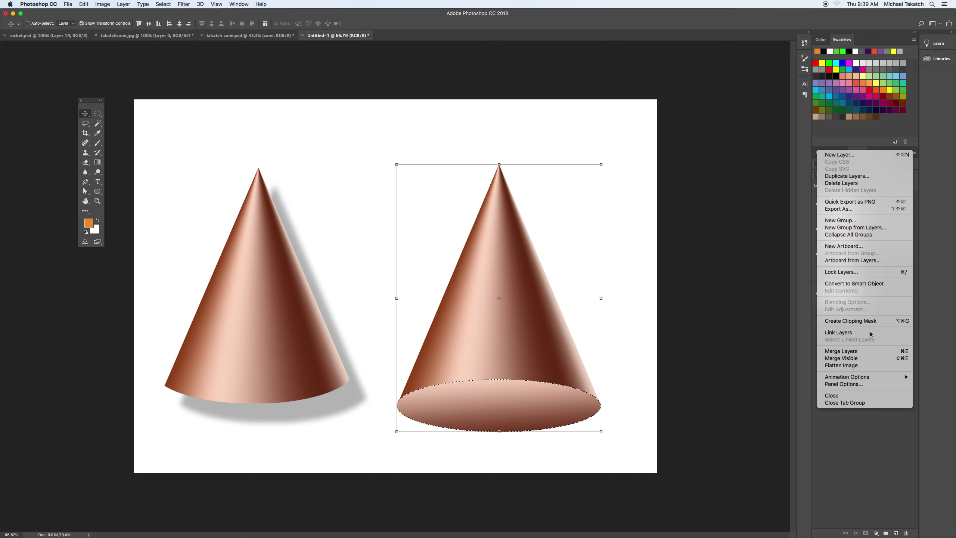
left_click(867, 353)
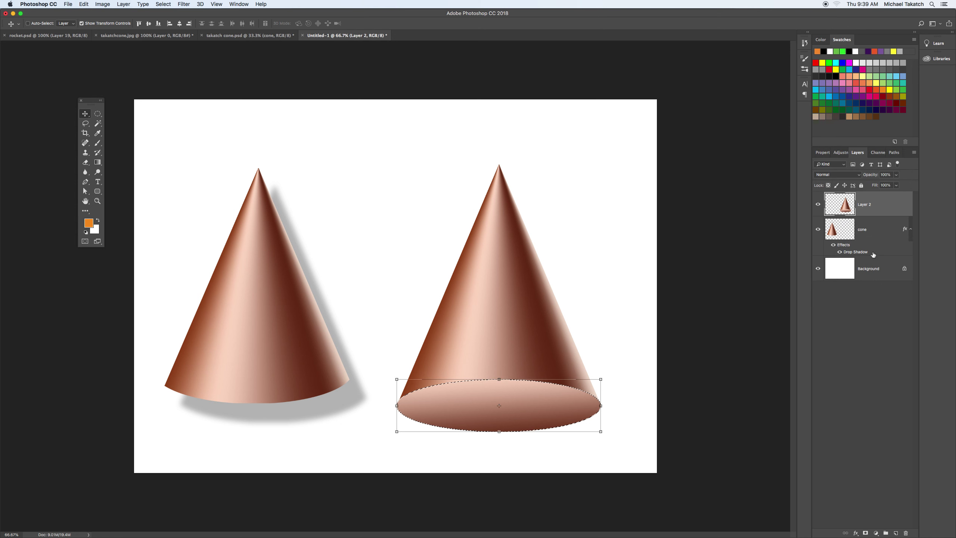
Copy the drop shadow effect from the cone layer onto the merged second cone layer, and clear the elliptical selection.
left_click_drag(905, 231, 898, 211, "alt")
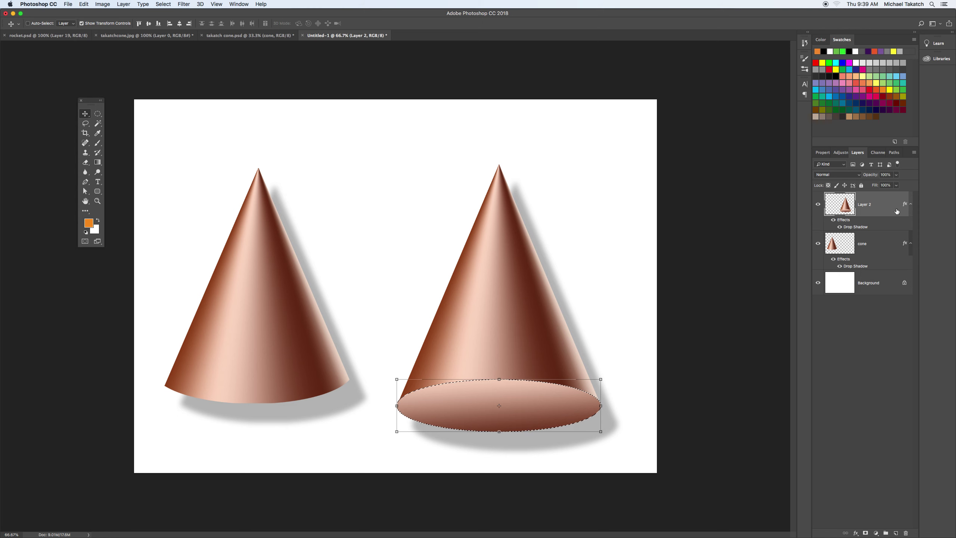
left_click(156, 129)
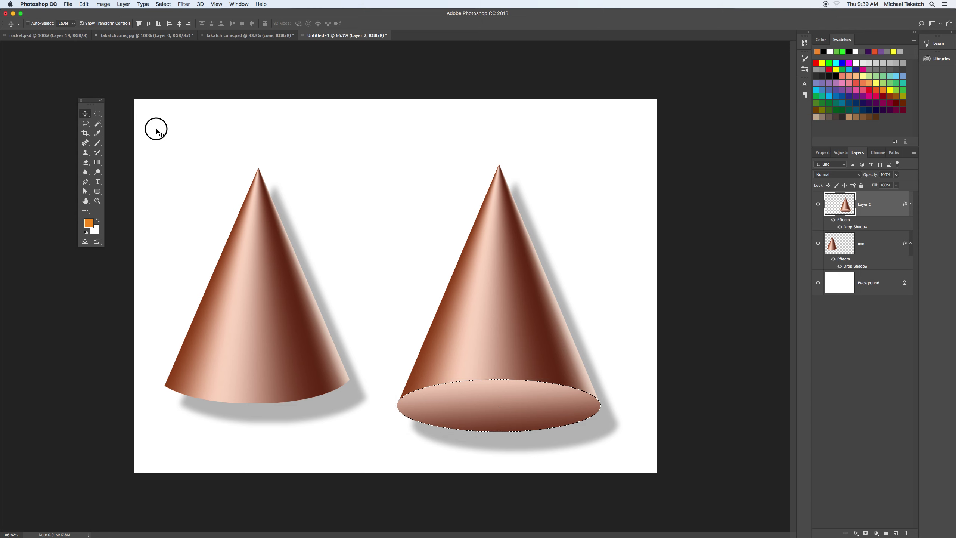
left_click(97, 113)
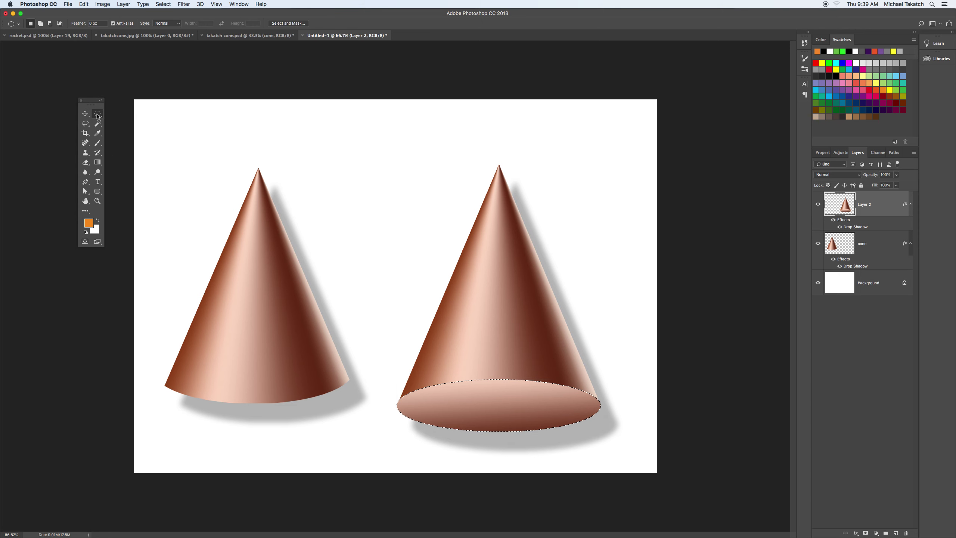
left_click(150, 116)
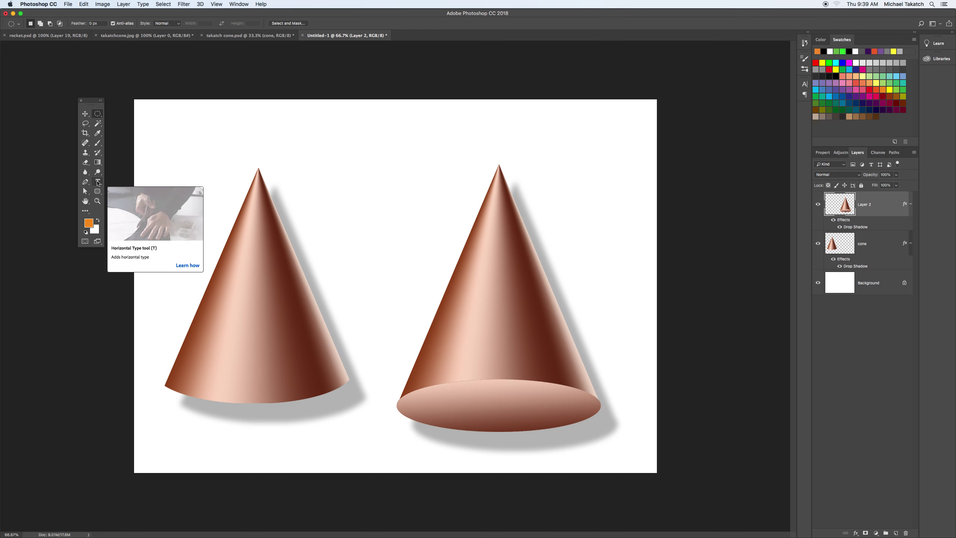
Add the text "DAD" in dark blue Courier below the first cone.
left_click(98, 182)
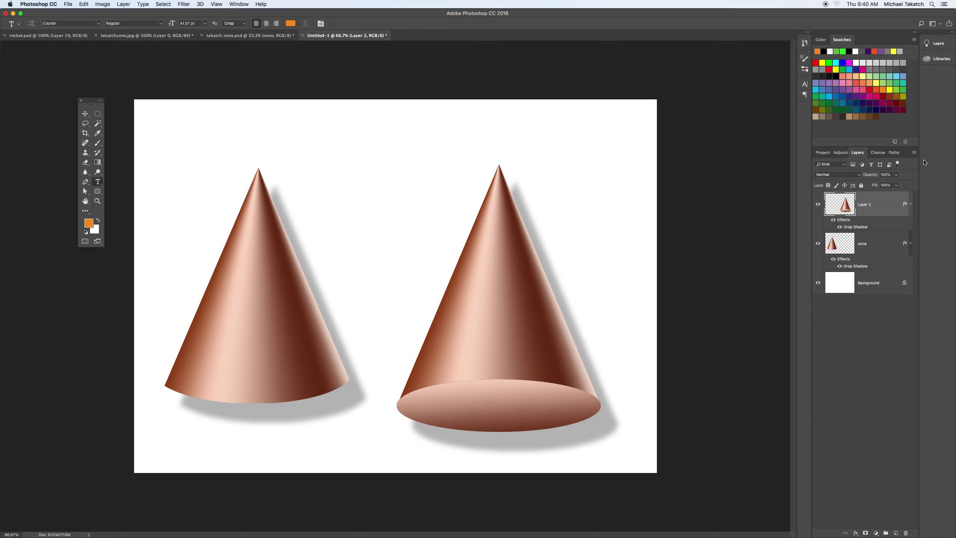
left_click(865, 100)
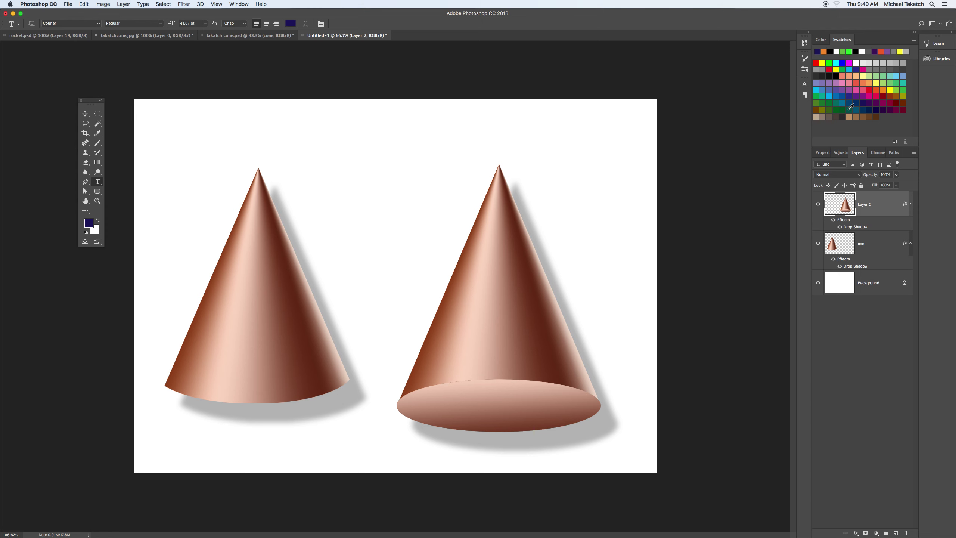
left_click(276, 443)
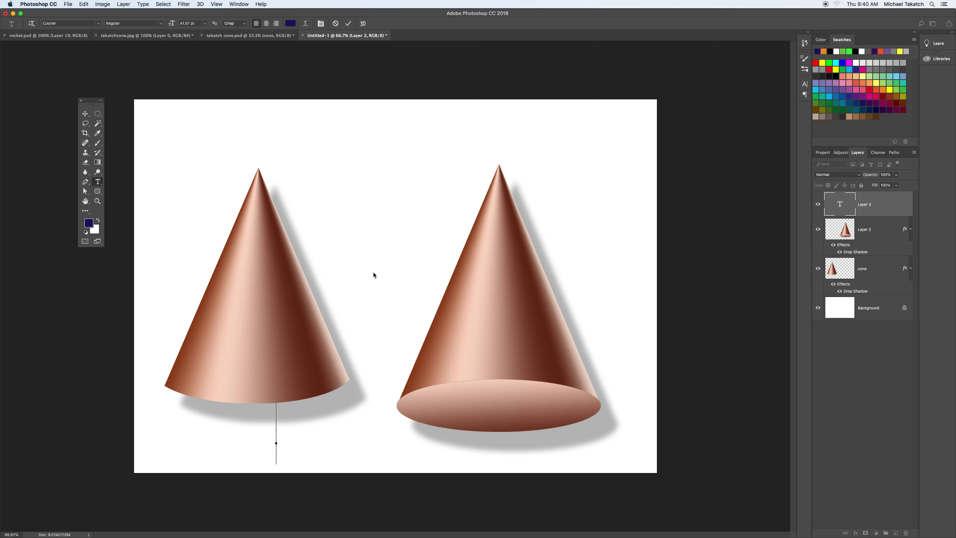
type("DAD")
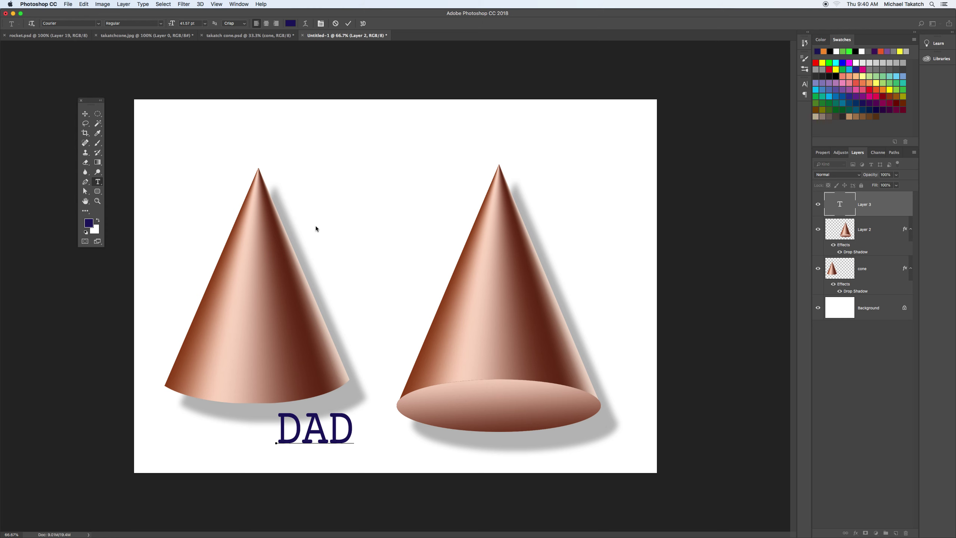
Scale the "DAD" text to 62.82% and place it in the canvas's lower-right corner, applying the transform.
left_click(84, 114)
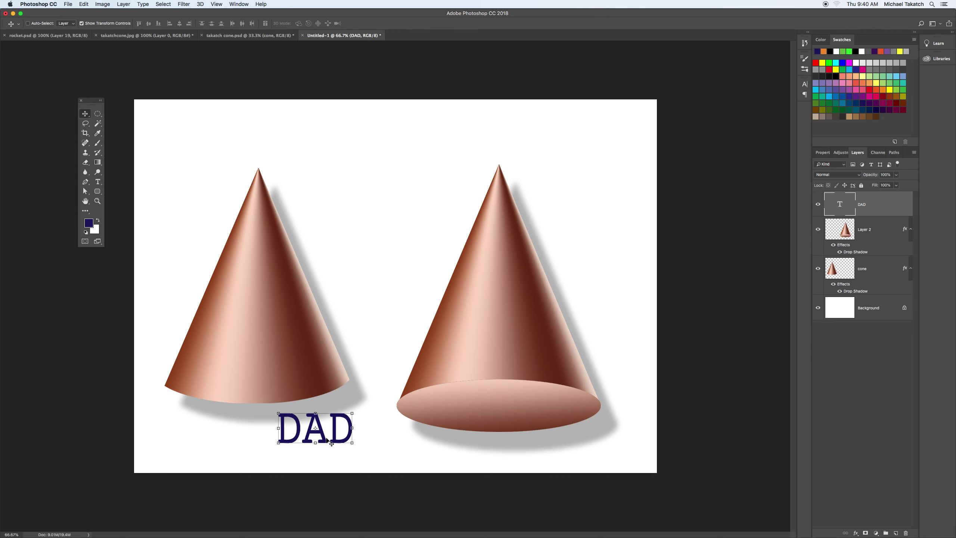
left_click_drag(325, 438, 636, 452)
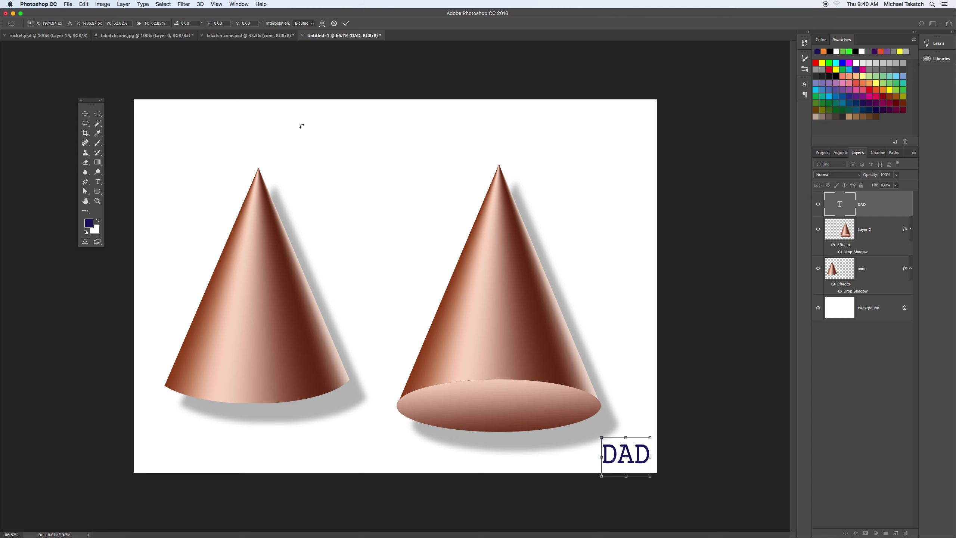
left_click(345, 23)
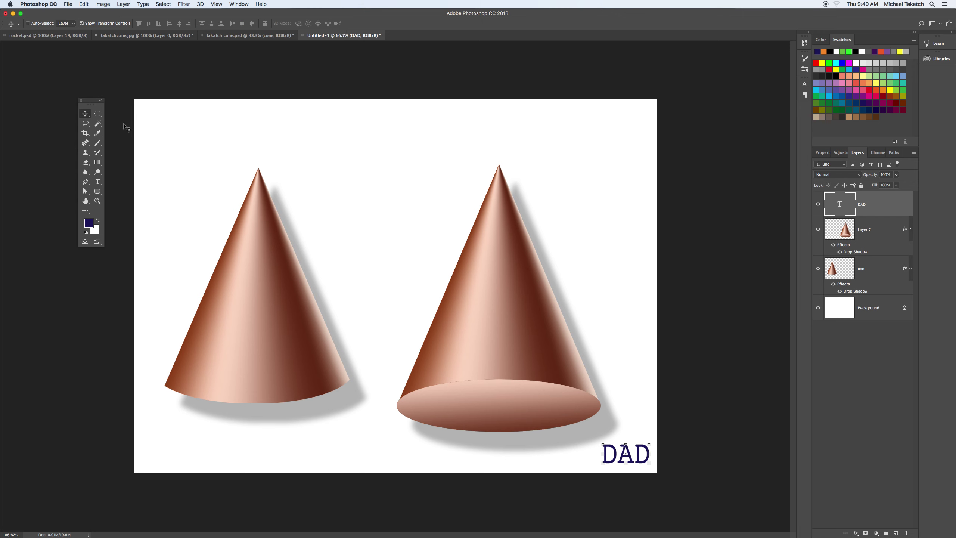
View the finished cones enlarged in full-screen mode on a black surround with the interface hidden.
left_click_drag(87, 102, 80, 96)
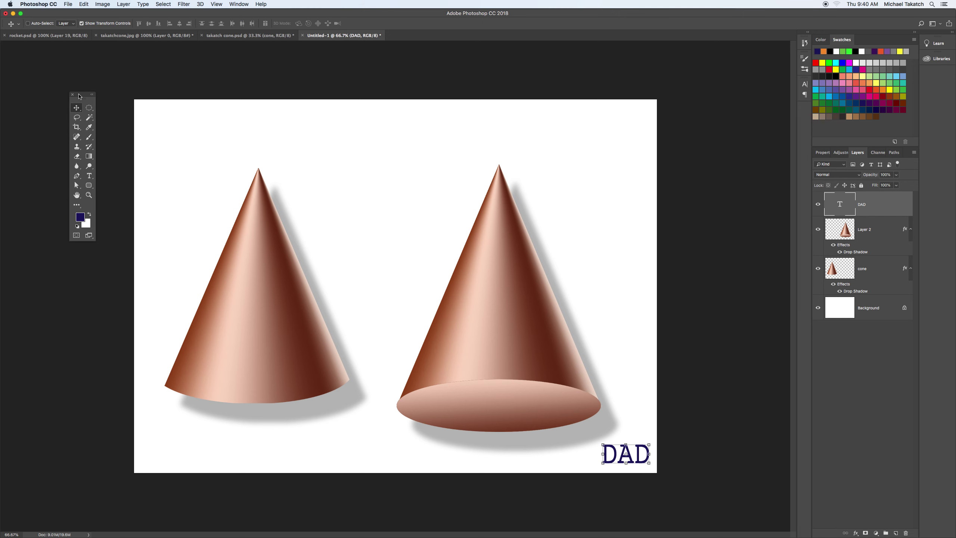
key("Tab")
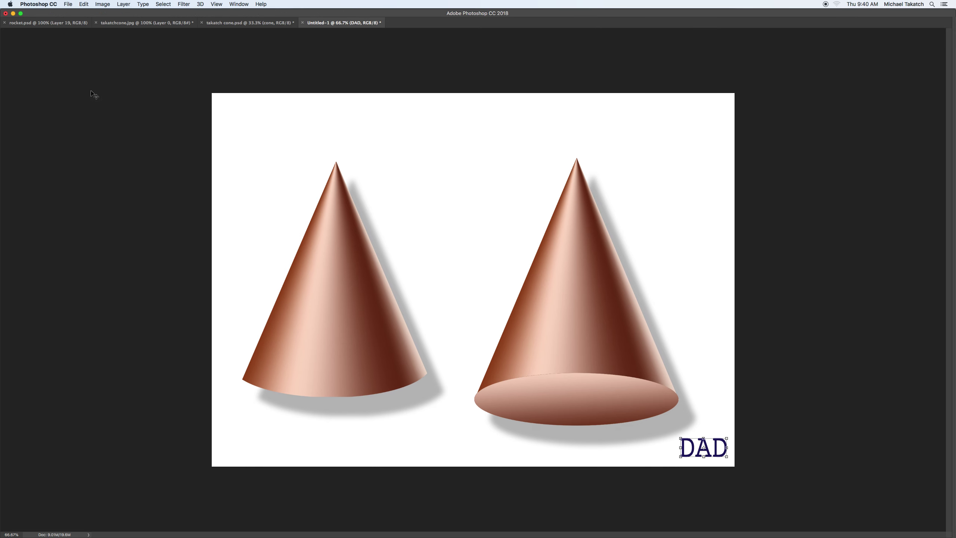
key("f")
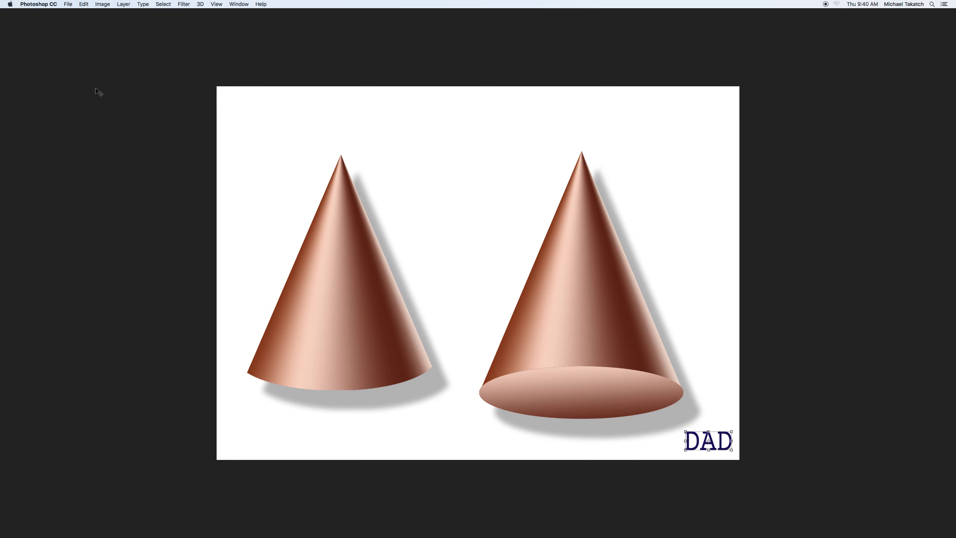
key("f")
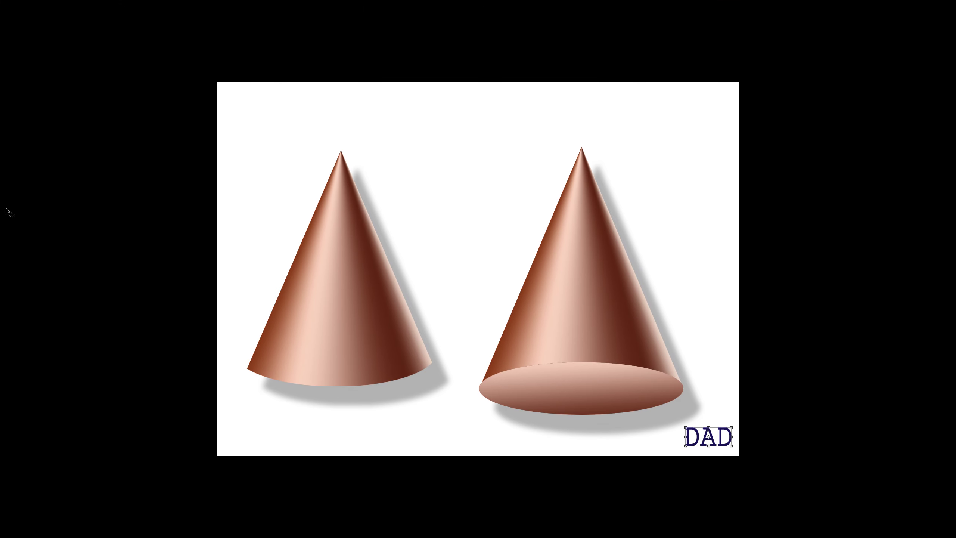
key("ctrl+plus")
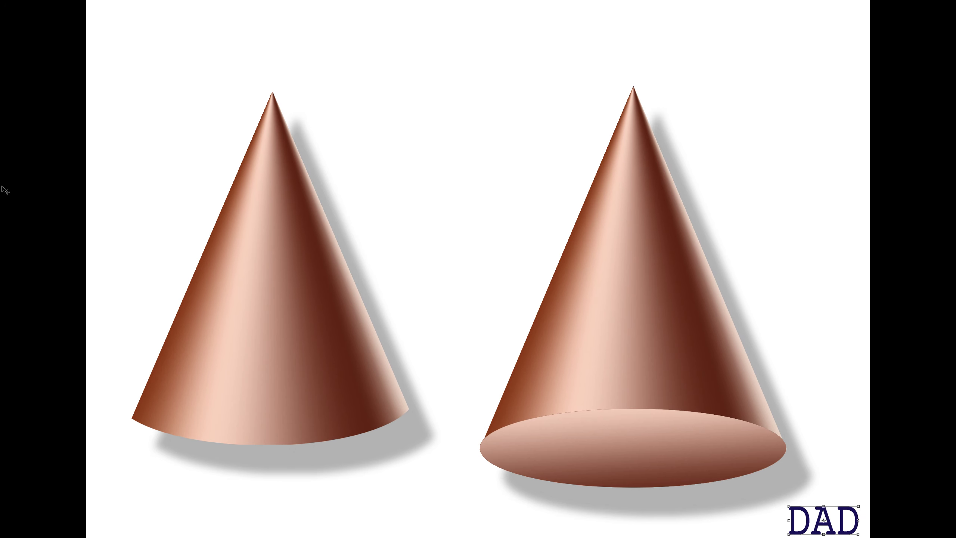